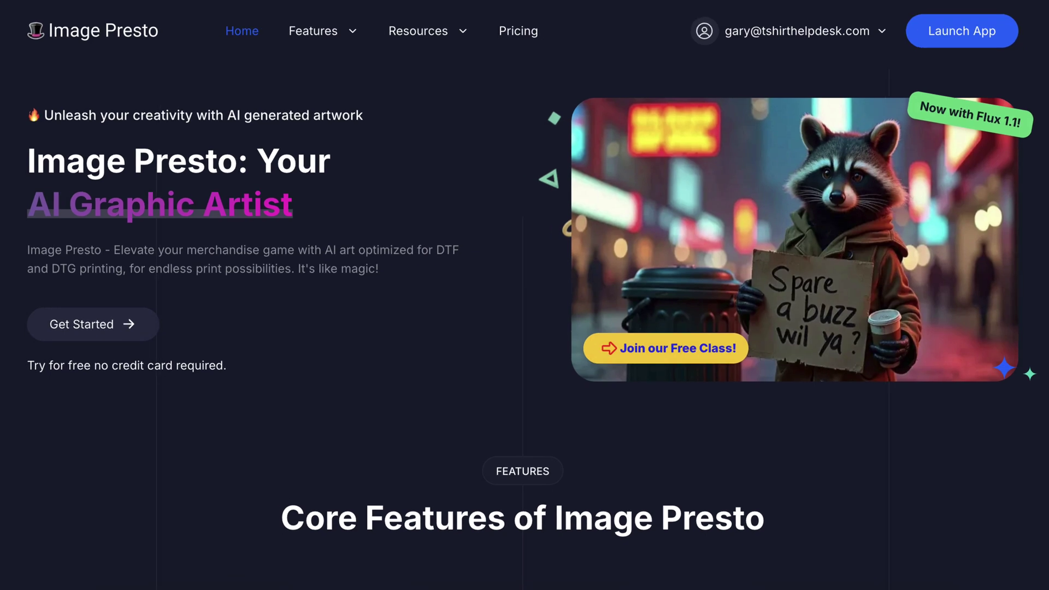
- Launch the Image Presto app and go to the Image Generation tool from its dashboard
left_click(995, 35)
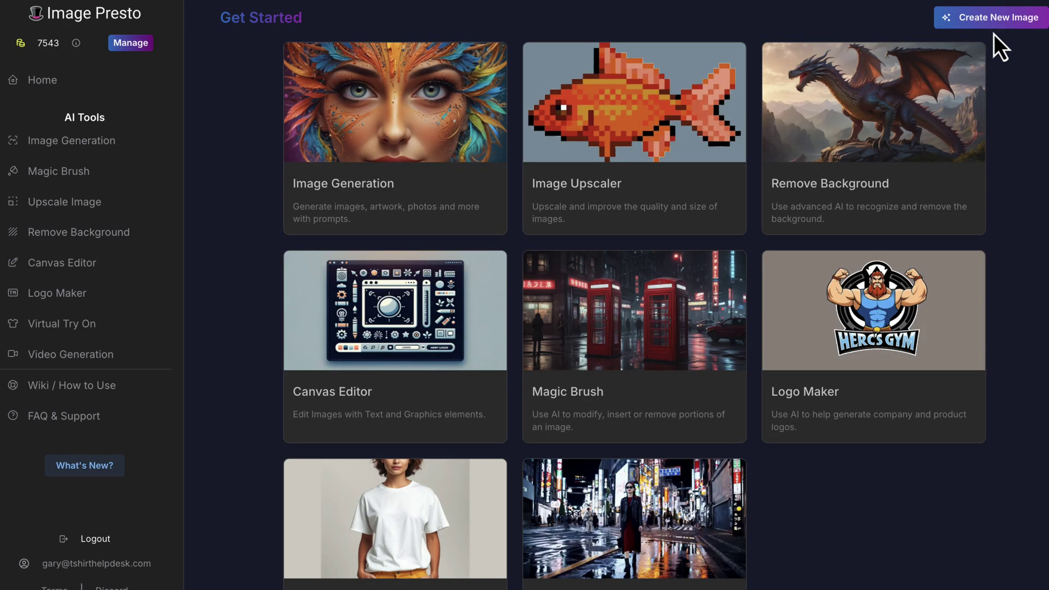
scroll(434, 130, "down", 1)
left_click(408, 93)
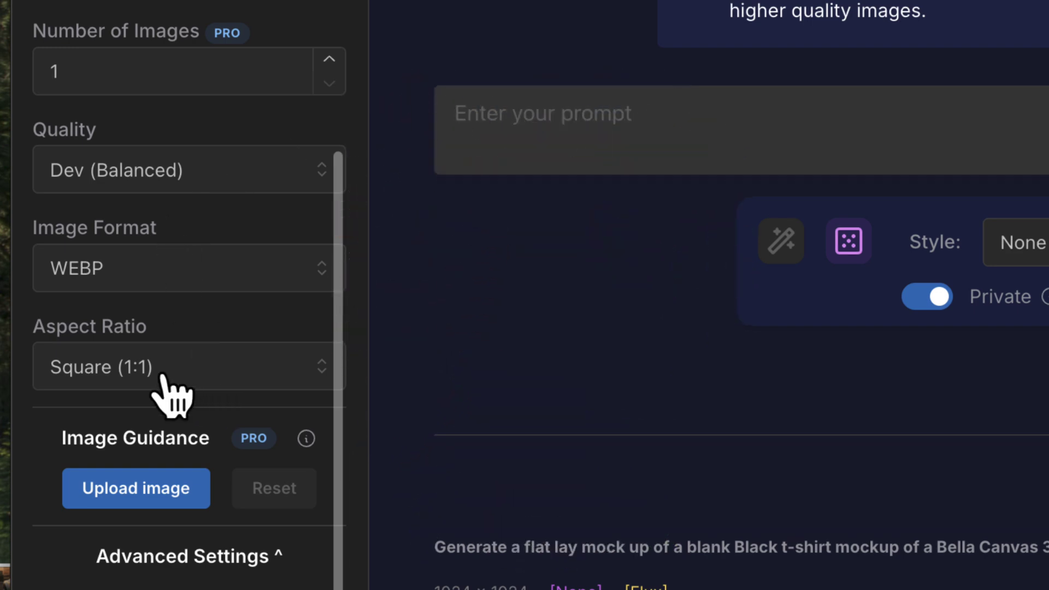
- Upload the floral skull picture as image guidance and prompt for a skull covered in red roses and flowers
left_click(156, 489)
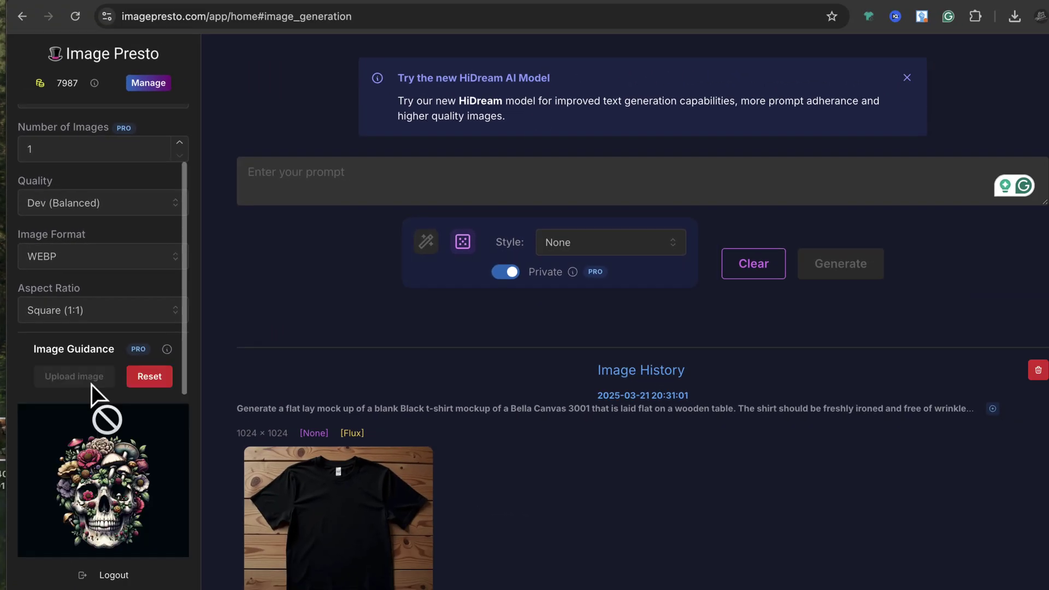
left_click(442, 174)
type("A skull")
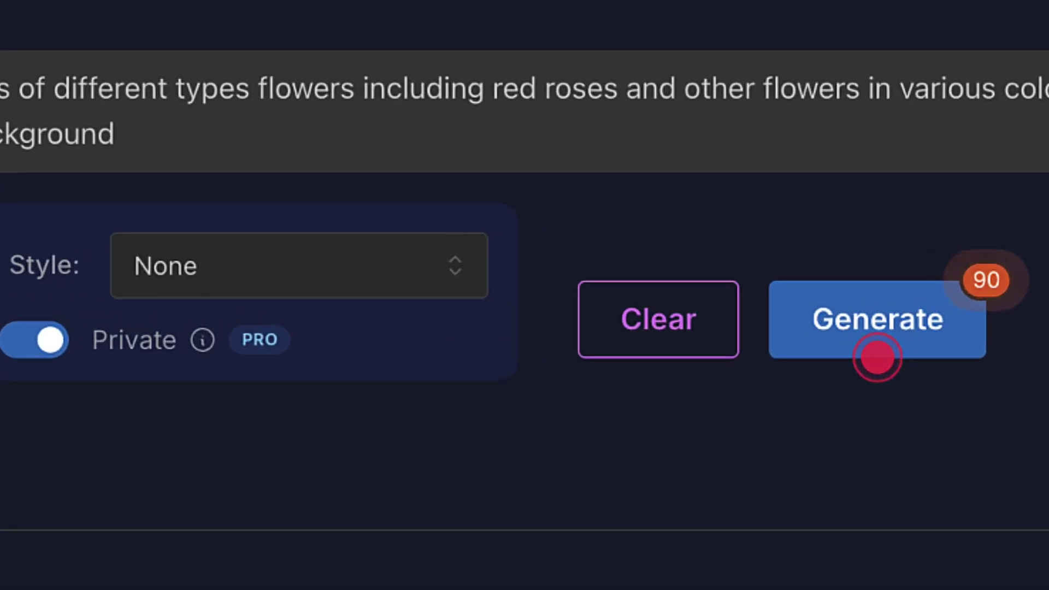
- Generate the guided floral skull images and scroll through the results
left_click(876, 358)
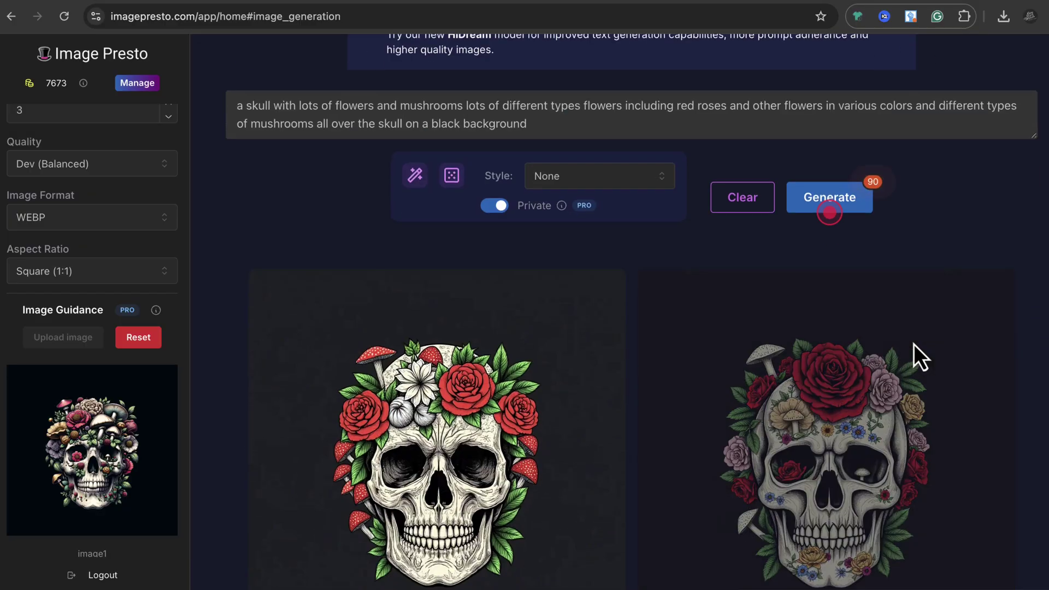
scroll(913, 355, "down", 5)
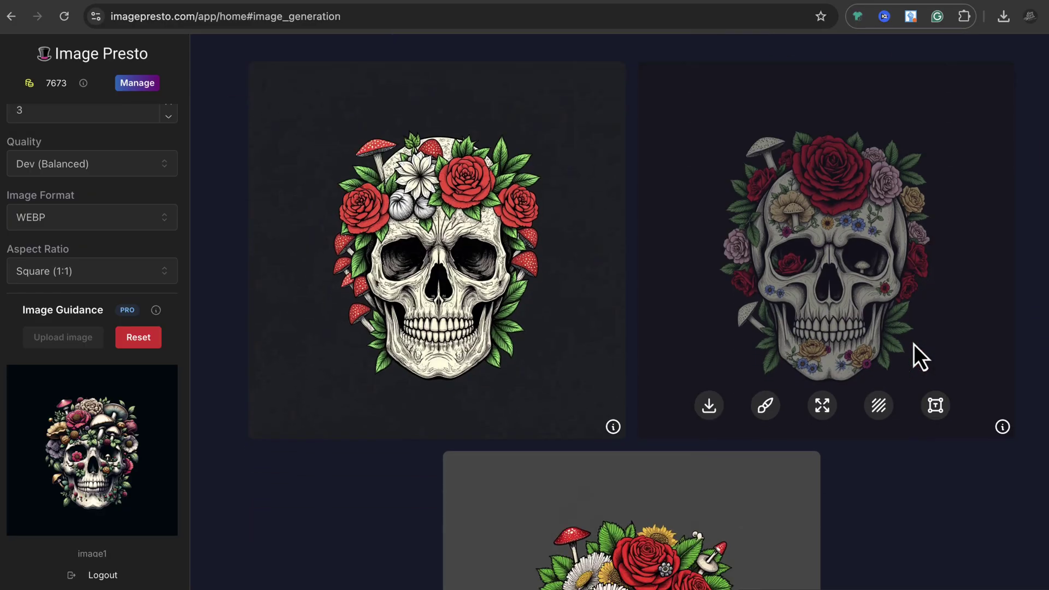
scroll(913, 344, "down", 2)
scroll(836, 457, "up", 3)
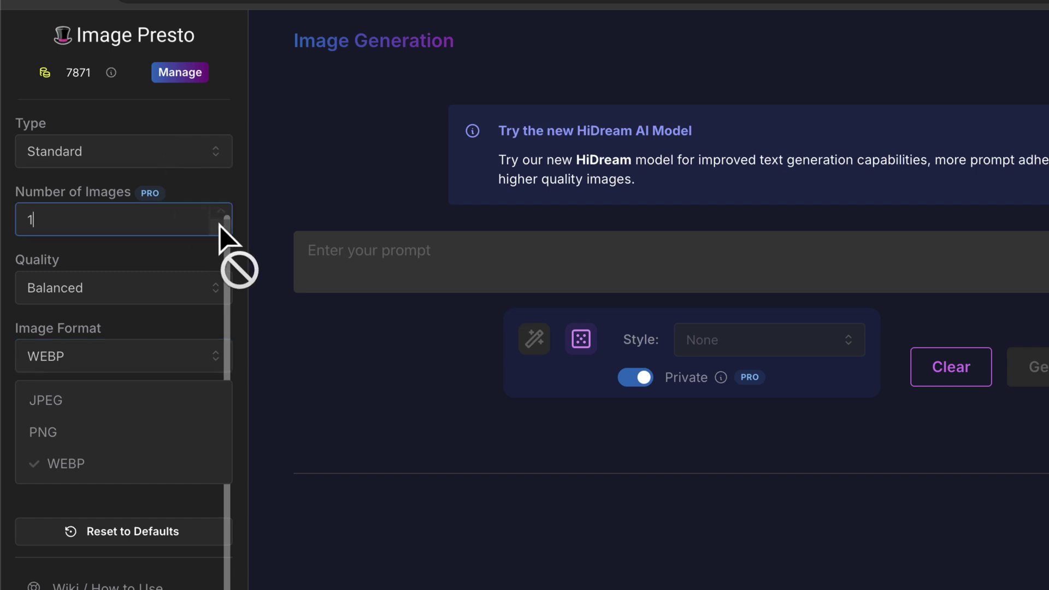
left_click(224, 259)
left_click_drag(227, 265, 219, 229)
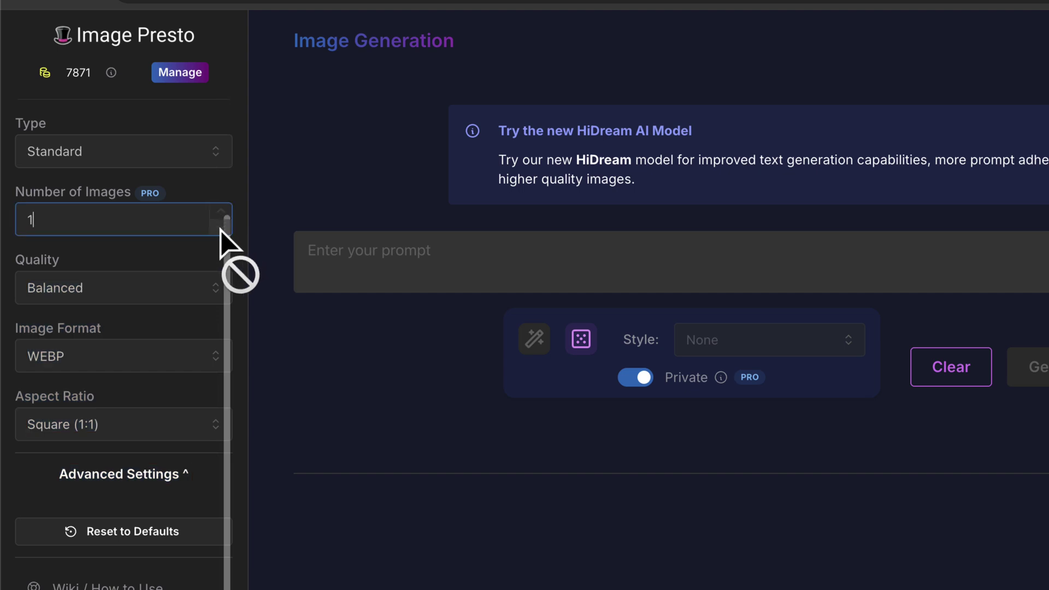
left_click(302, 248)
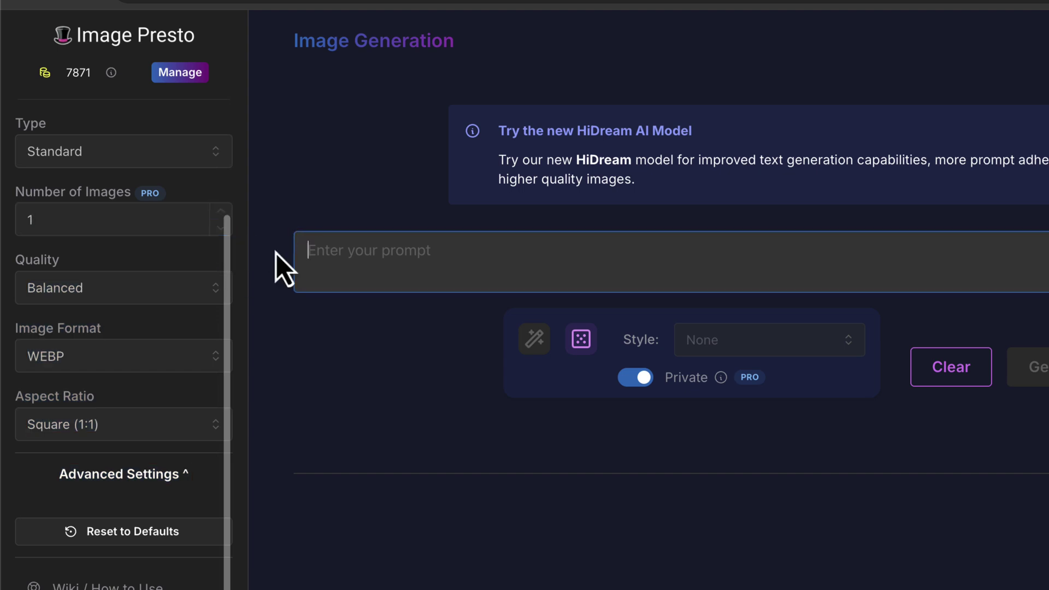
left_click(223, 232)
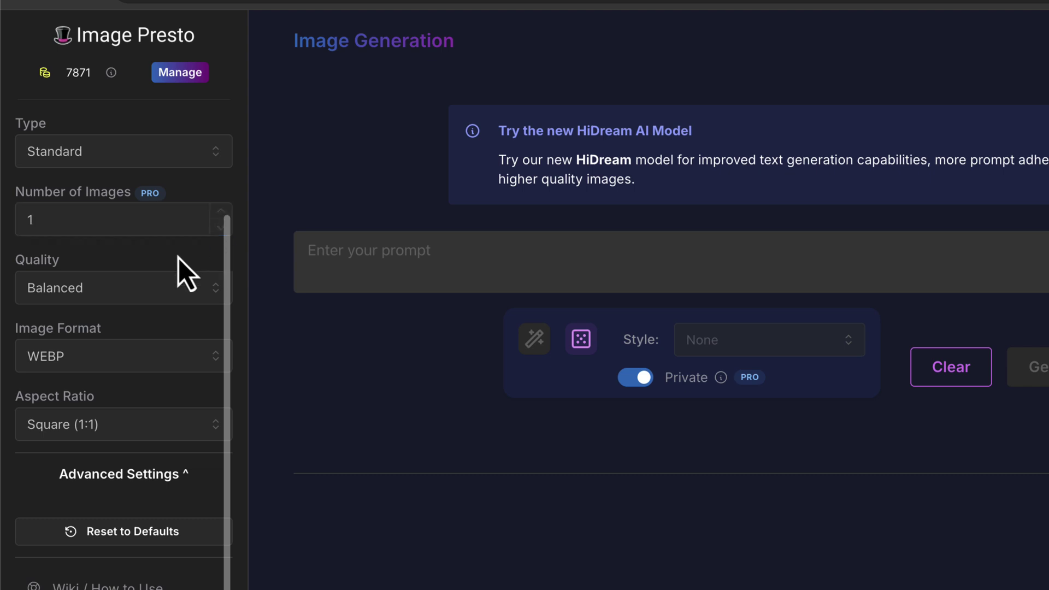
scroll(178, 261, "up", 3)
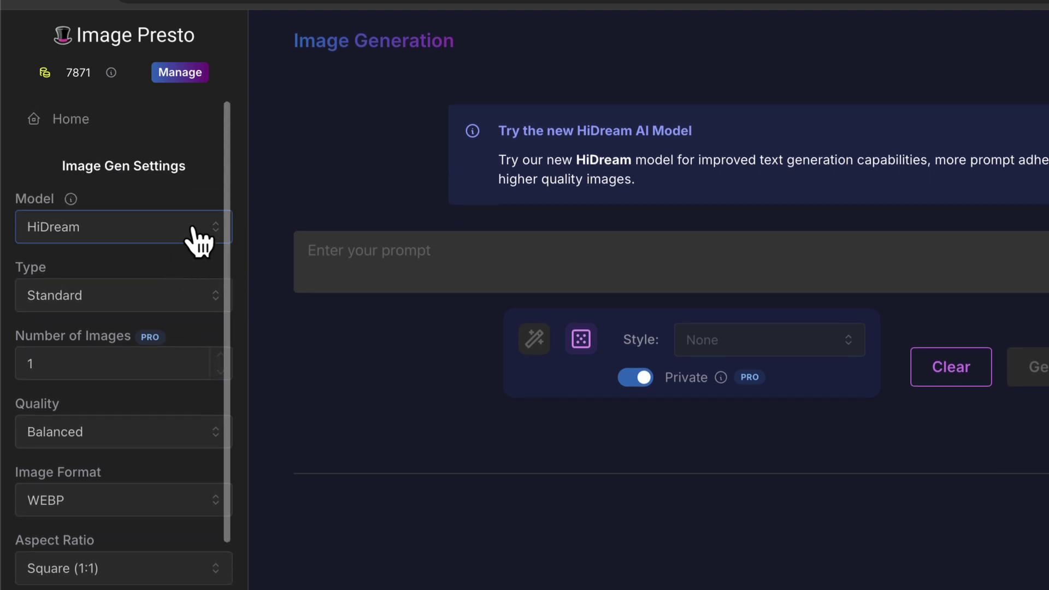
left_click(199, 241)
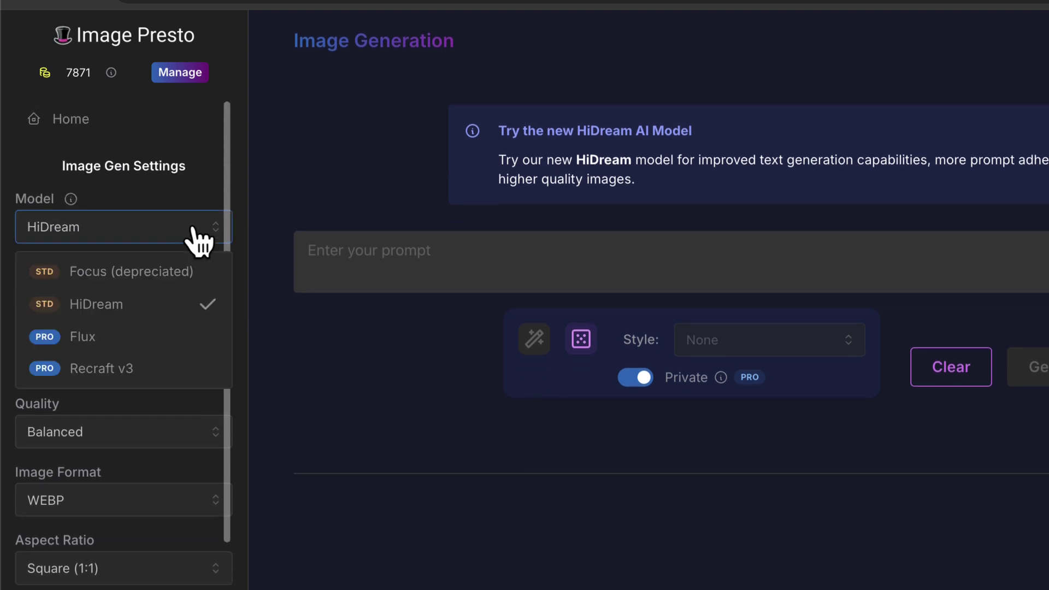
left_click(187, 334)
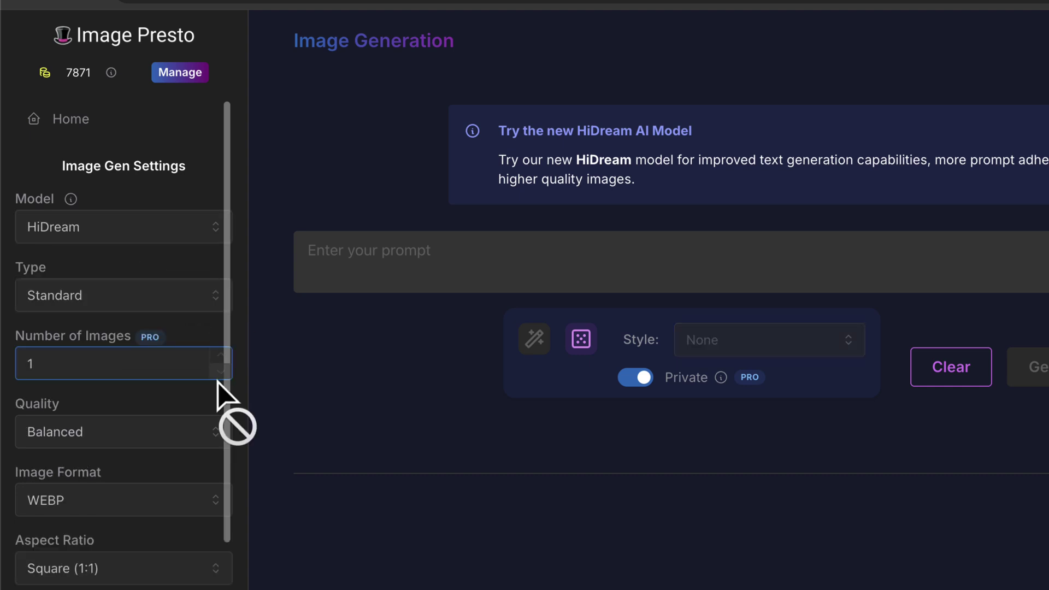
scroll(218, 381, "down", 3)
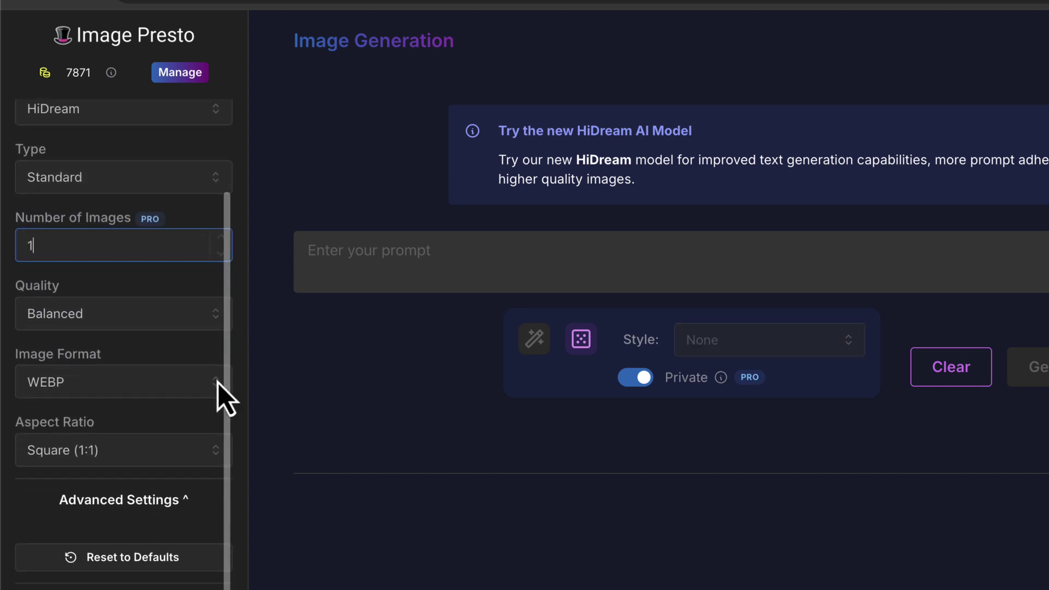
scroll(218, 382, "down", 1)
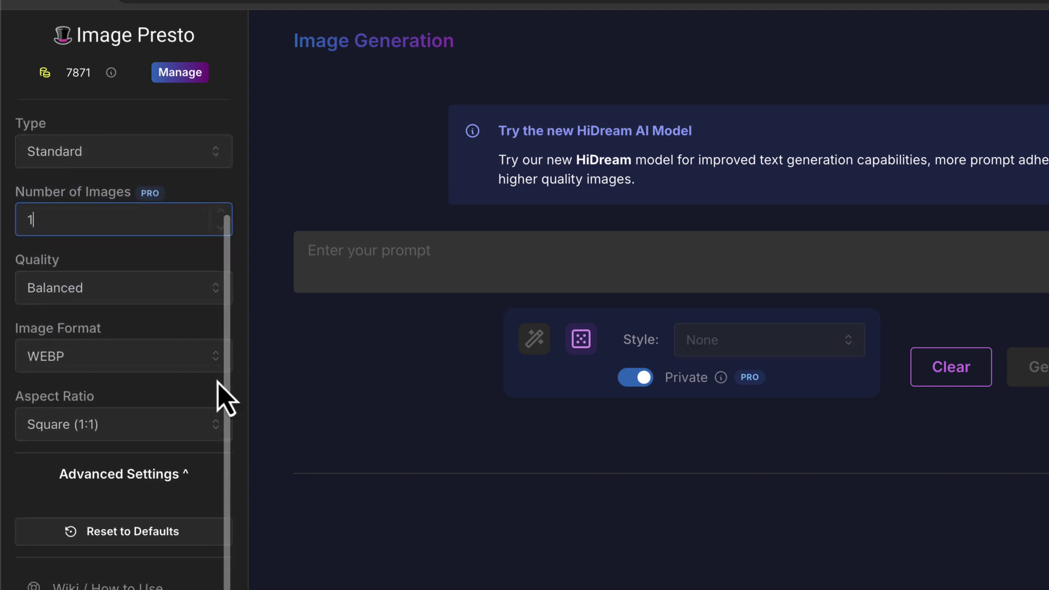
left_click(789, 260)
- Generate an image of the word 'SKULLS' in a scary red typeface
type("just tex")
type("t of the")
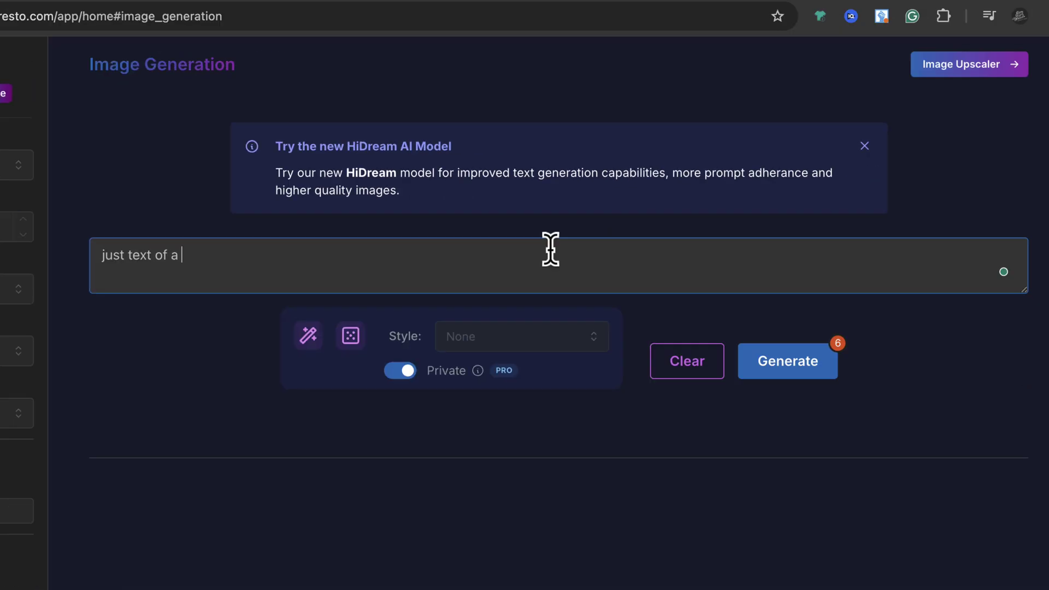
type(" word \"SKULLS\"")
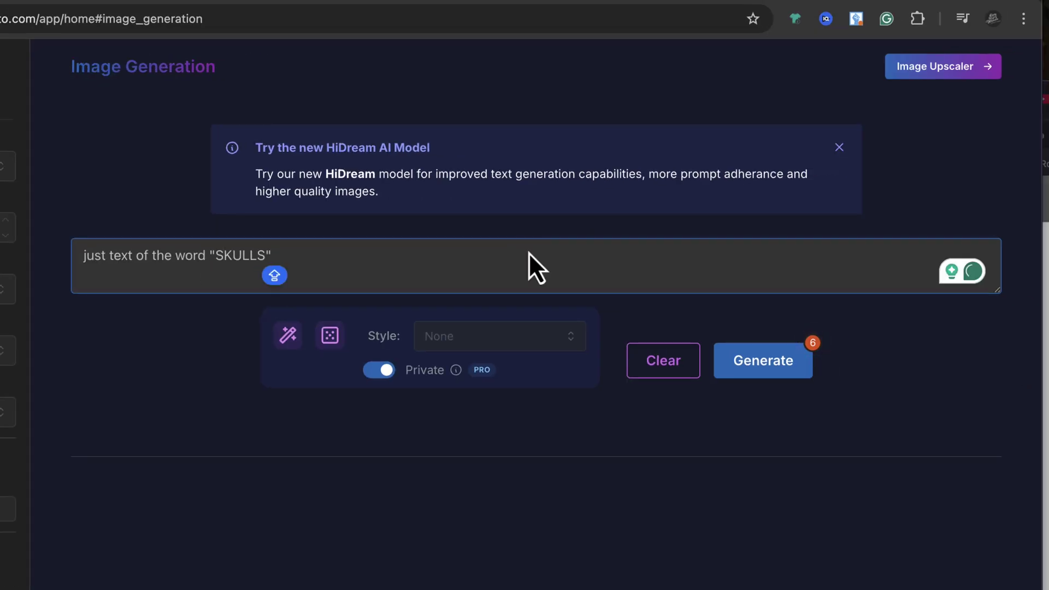
type("in ")
type("a scary ttpe")
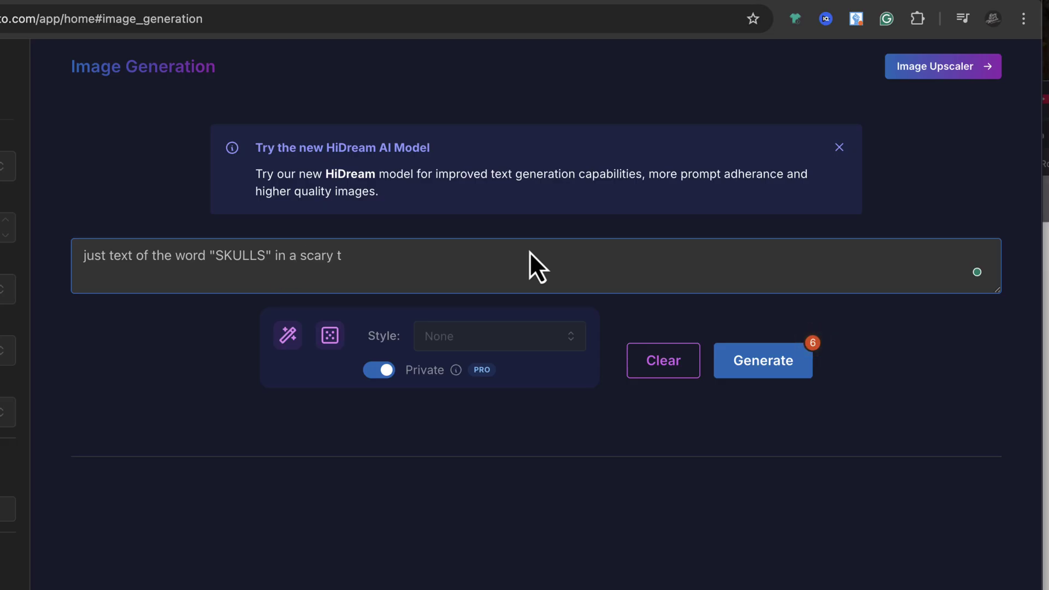
key("BackSpace")
key("BackSpace")
key("BackSpace")
key("BackSpace")
type("ype face in ")
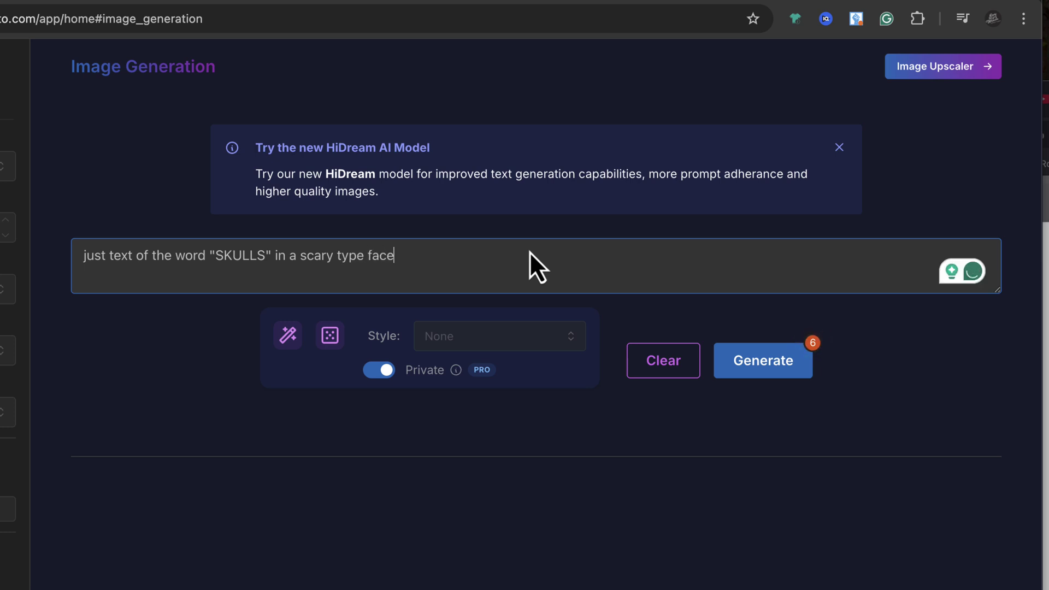
type("a red color")
left_click(762, 365)
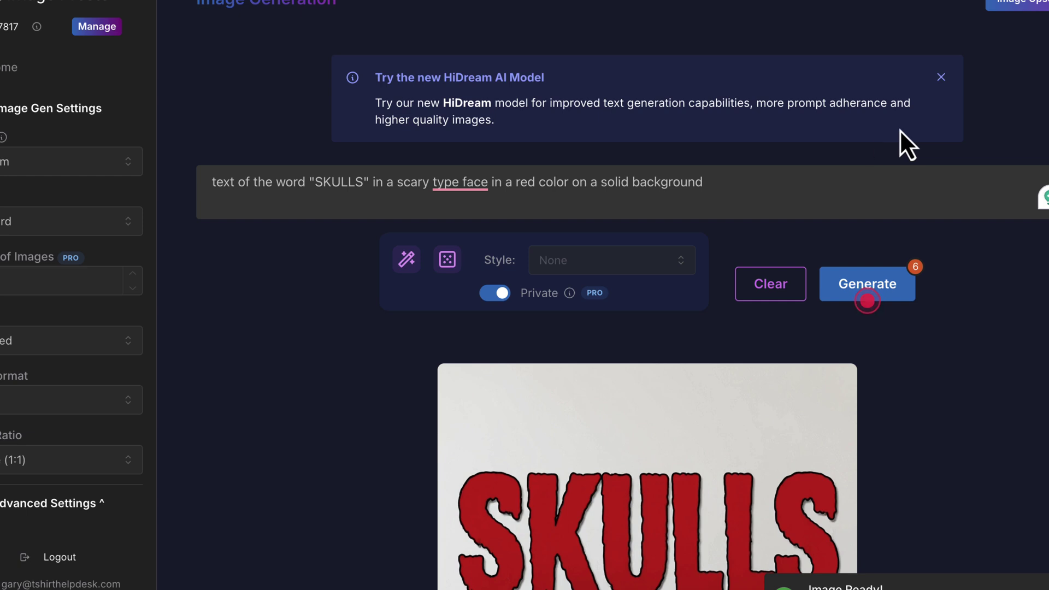
- Review the SKULLS result, then generate the same lettering for 'N-Roses'
scroll(925, 136, "down", 2)
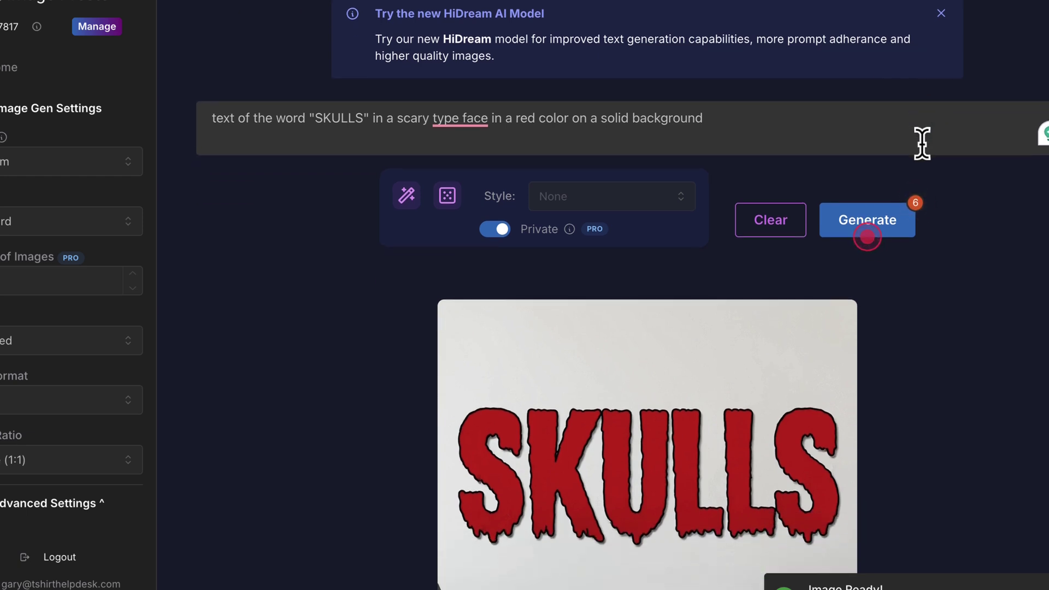
scroll(922, 146, "down", 1)
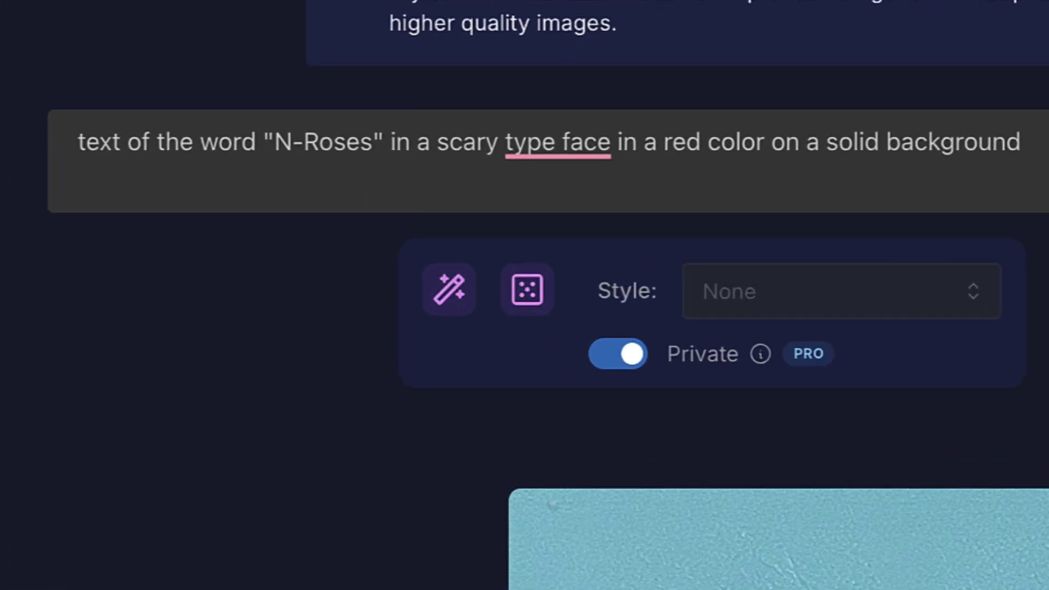
left_click(967, 368)
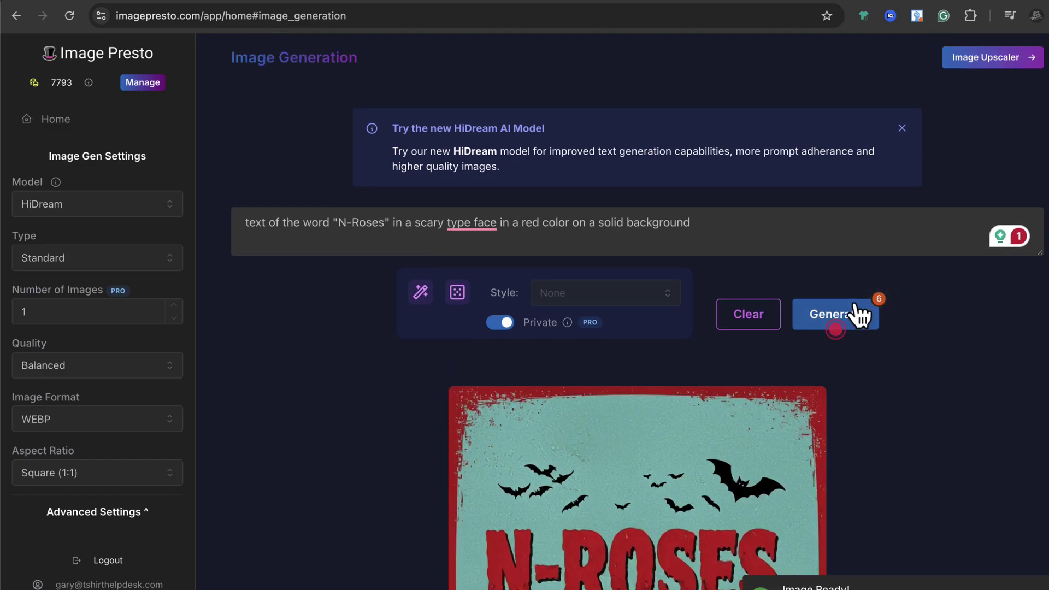
scroll(854, 306, "down", 3)
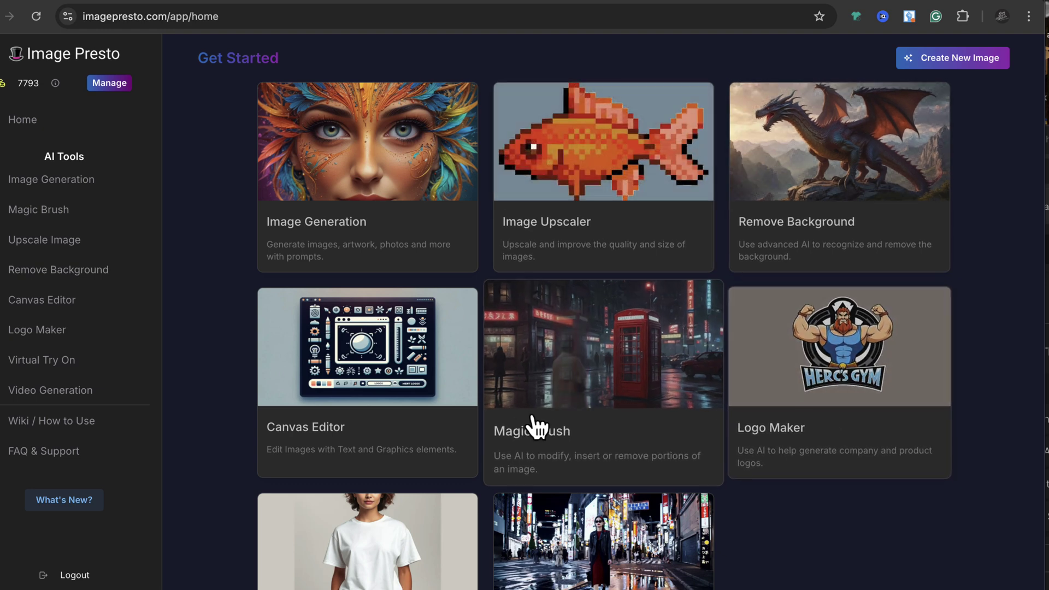
- Remove the background from the N-Roses lettering image with the Remove Background tool
left_click(802, 153)
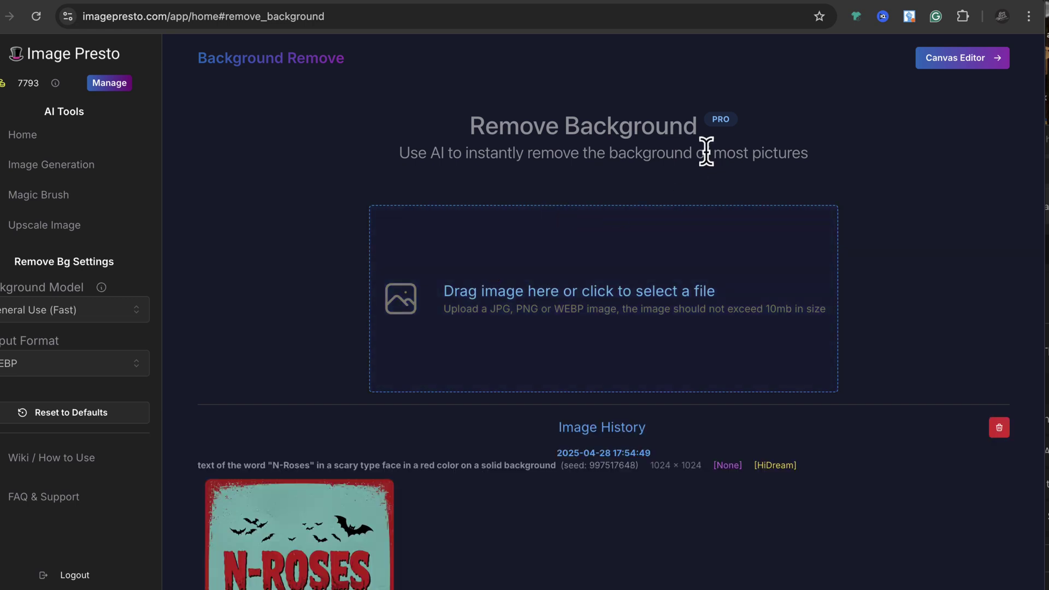
scroll(289, 519, "down", 1)
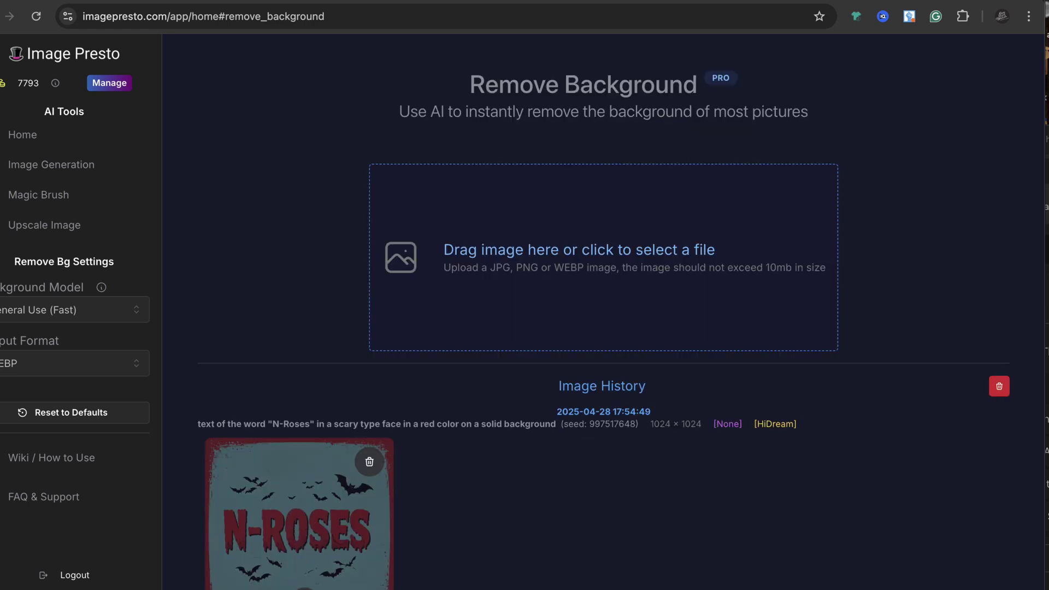
left_click(290, 518)
scroll(409, 486, "down", 3)
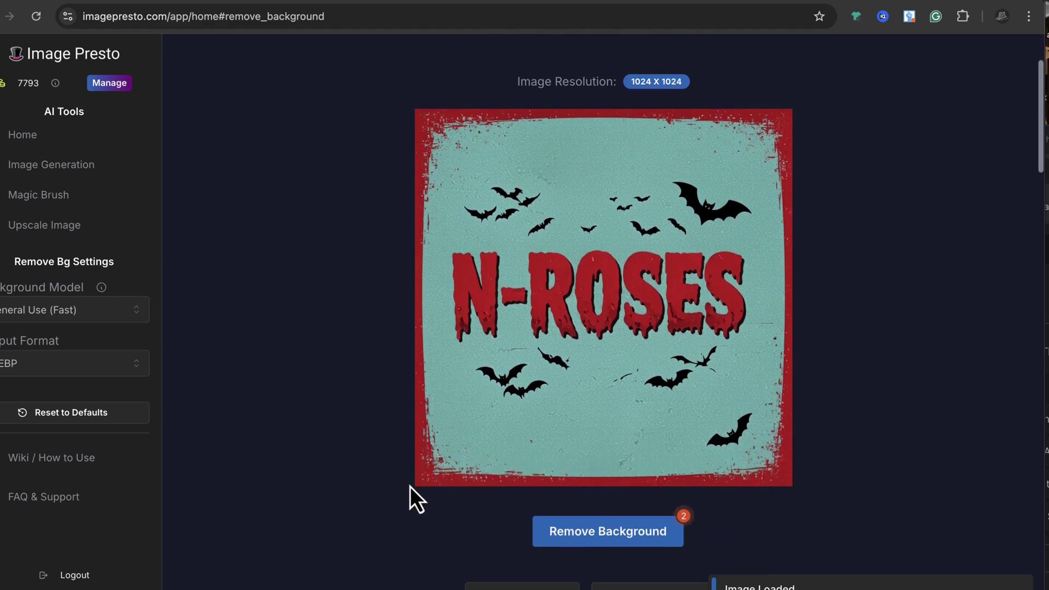
left_click(599, 527)
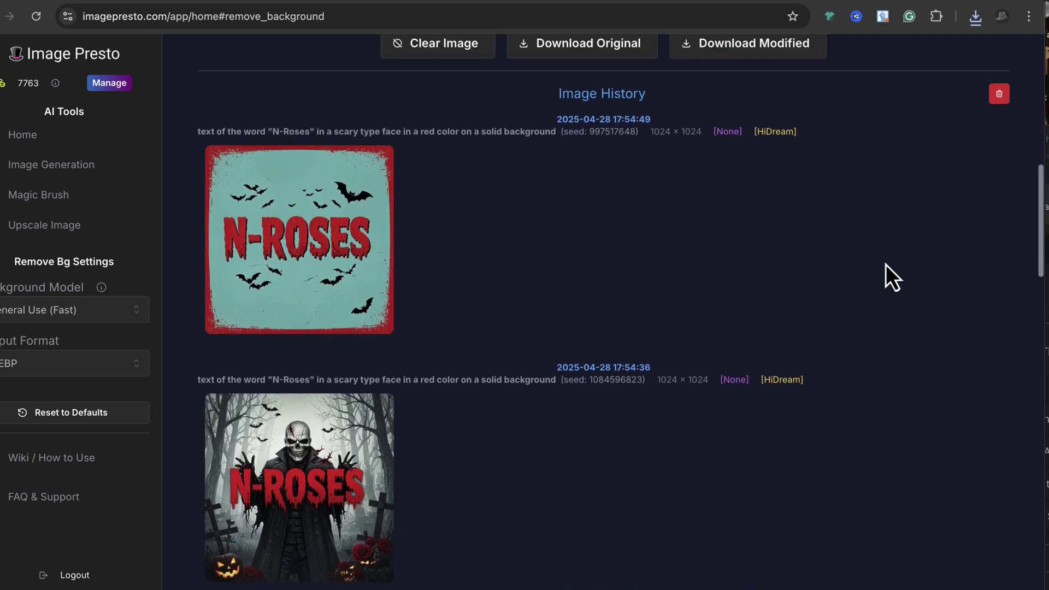
scroll(886, 264, "up", 5)
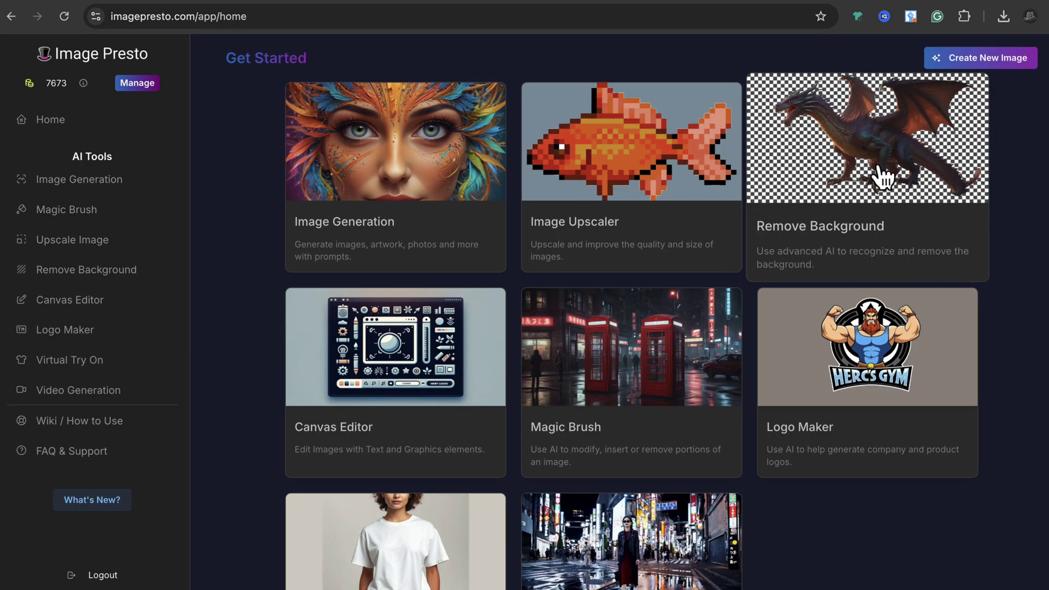
- Remove the background from the dark-background floral skull in Image History and compare before/after
left_click(877, 167)
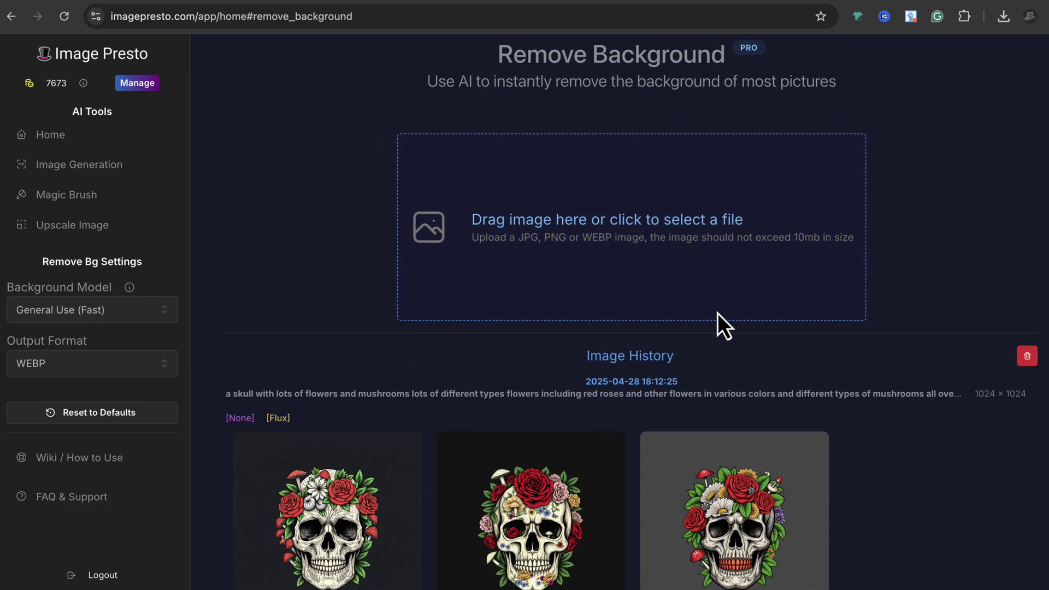
scroll(723, 325, "down", 3)
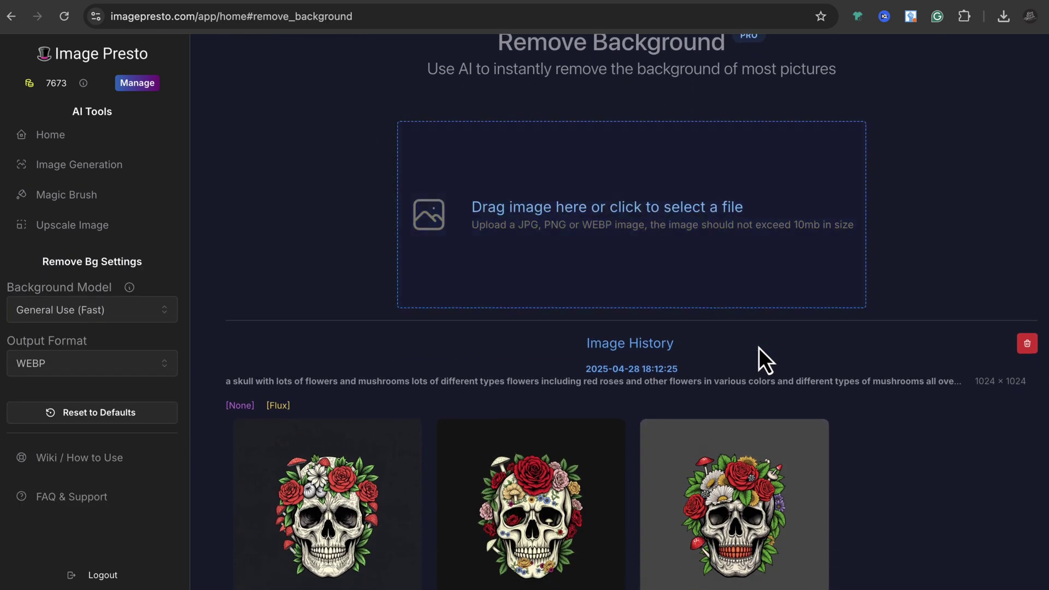
left_click(552, 554)
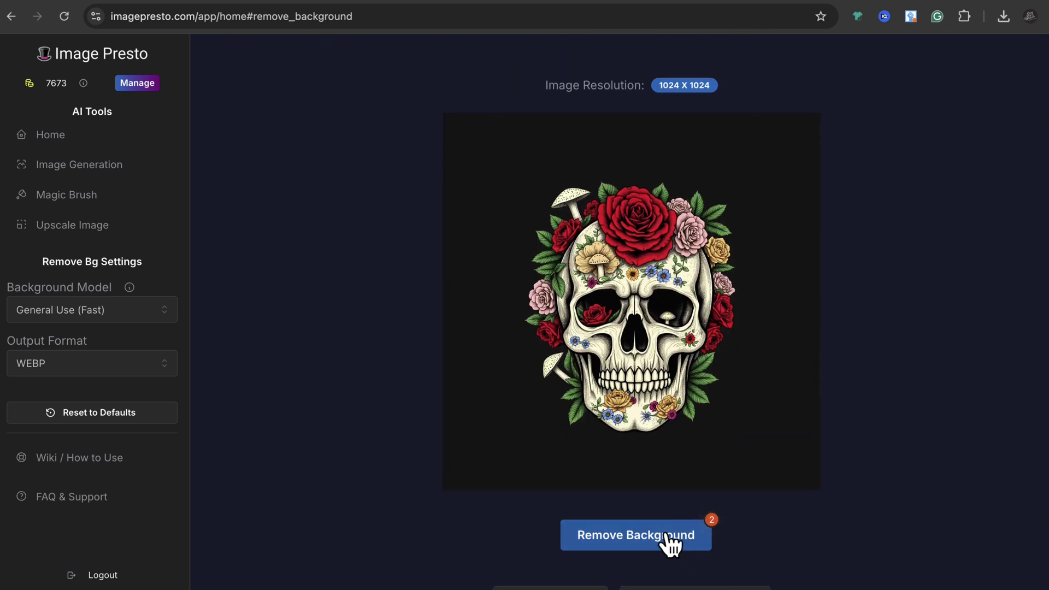
left_click(669, 538)
left_click_drag(567, 430, 478, 427)
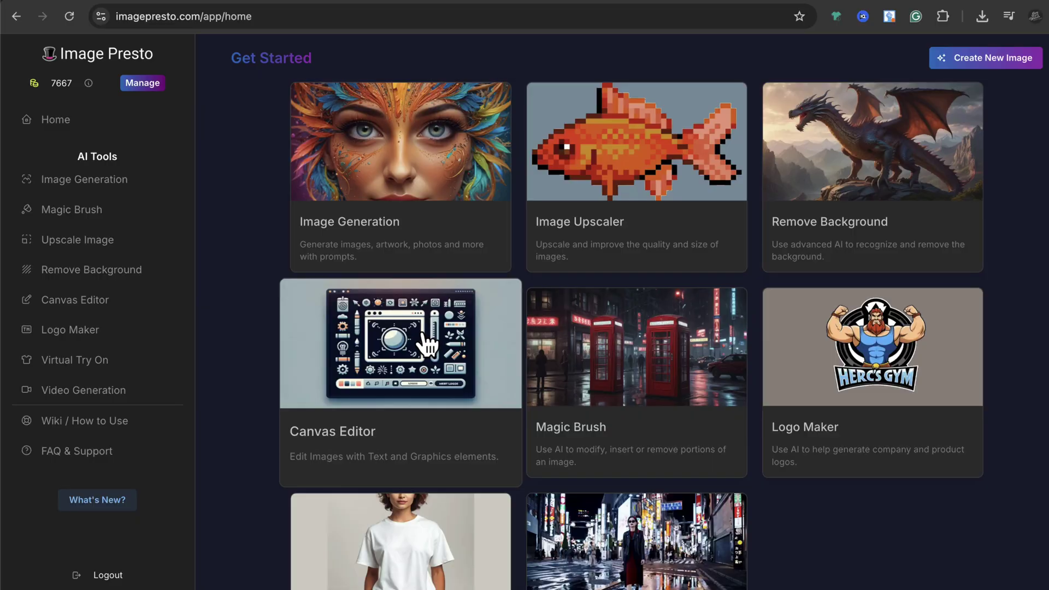
- In the Canvas Editor, crop N-ROSES tightly to its lettering, trimming the empty top and bats below
left_click(422, 334)
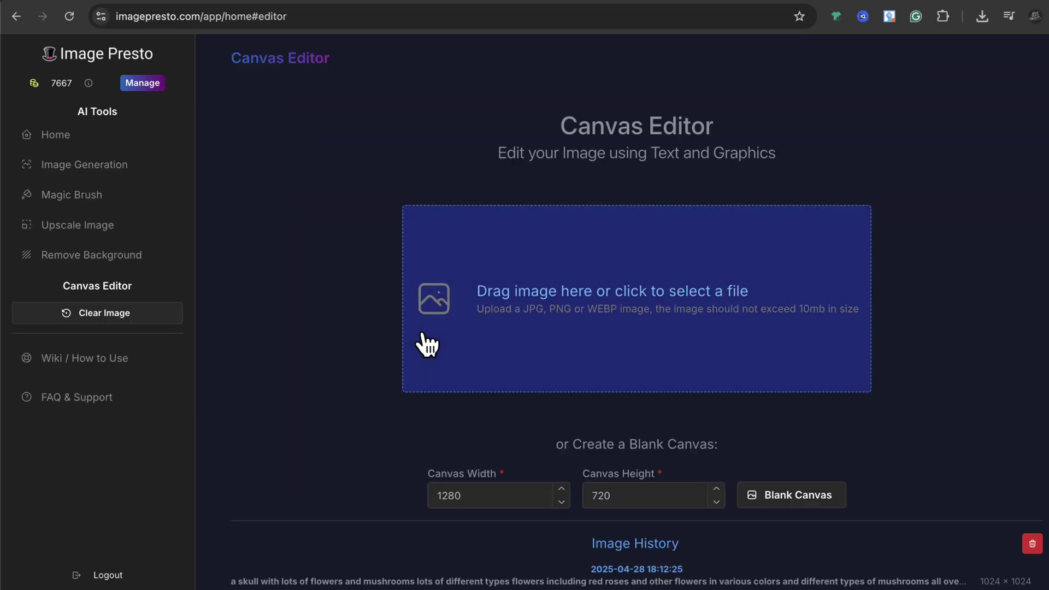
scroll(503, 370, "down", 2)
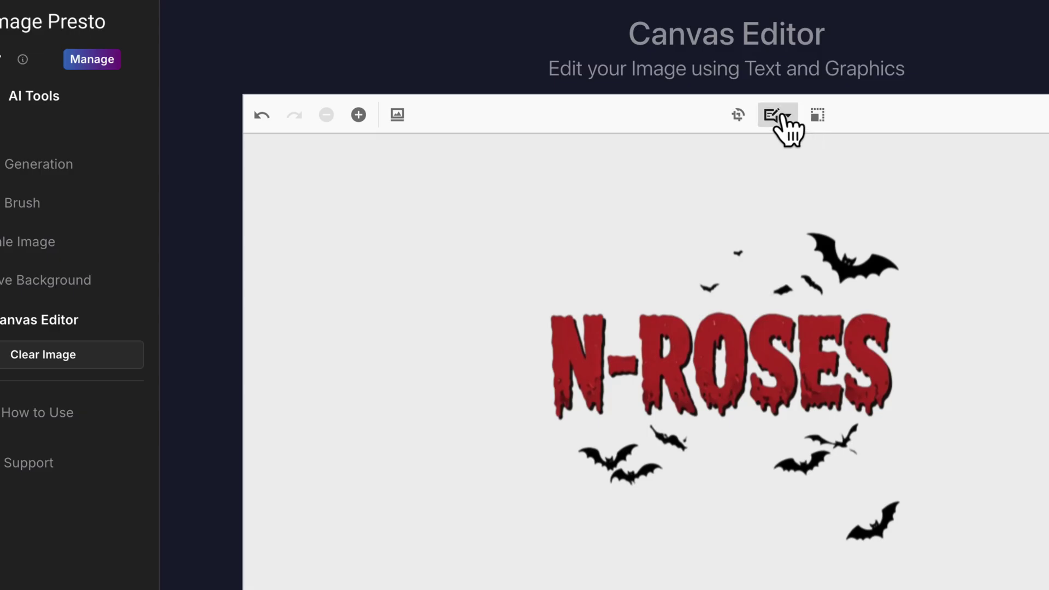
left_click(738, 116)
left_click_drag(933, 163, 929, 314)
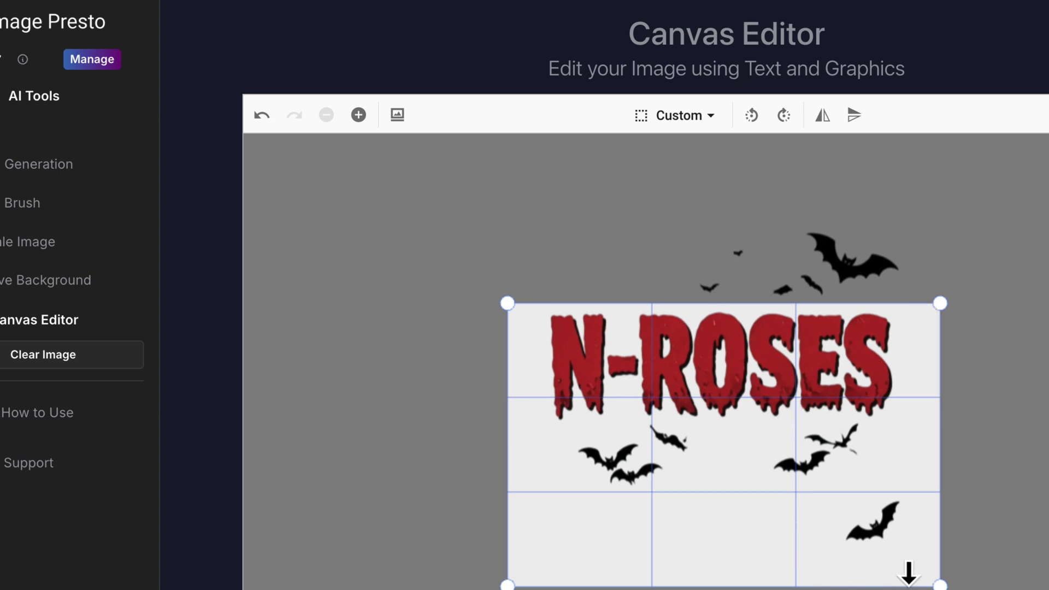
left_click_drag(922, 578, 916, 410)
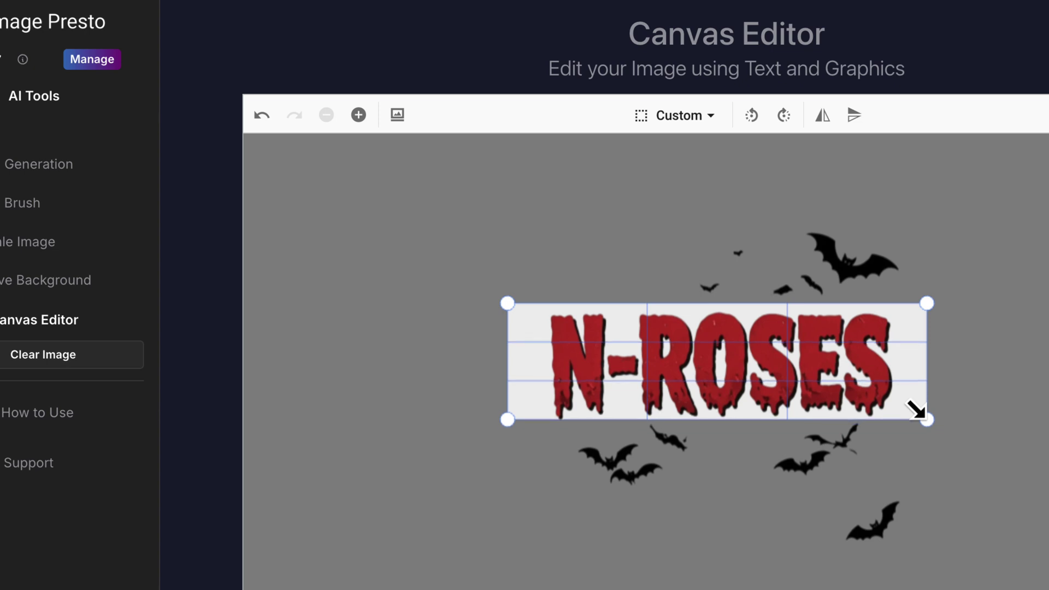
left_click_drag(919, 315, 920, 320)
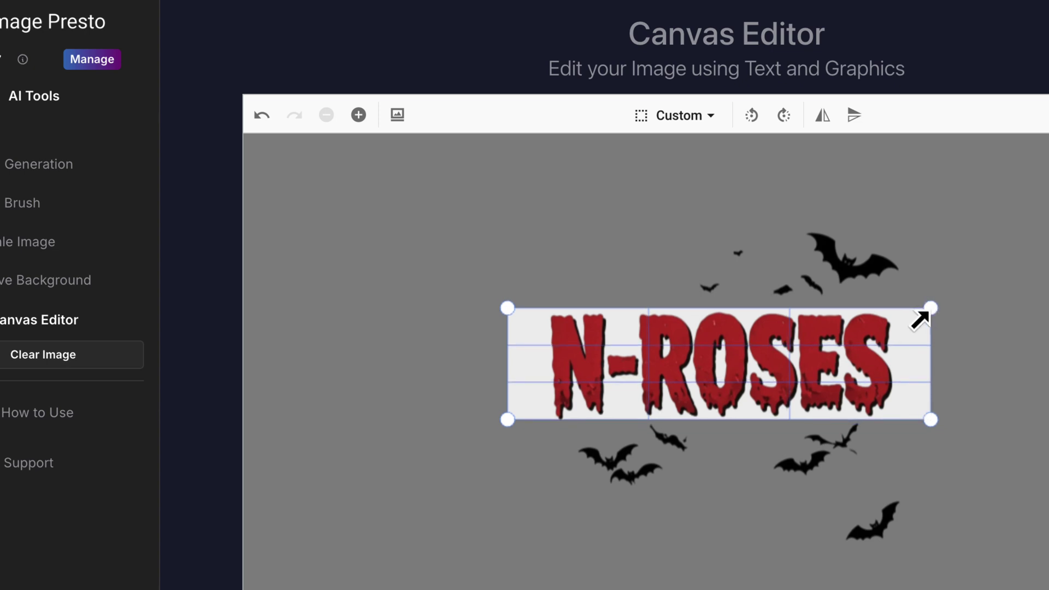
scroll(645, 328, "down", 3)
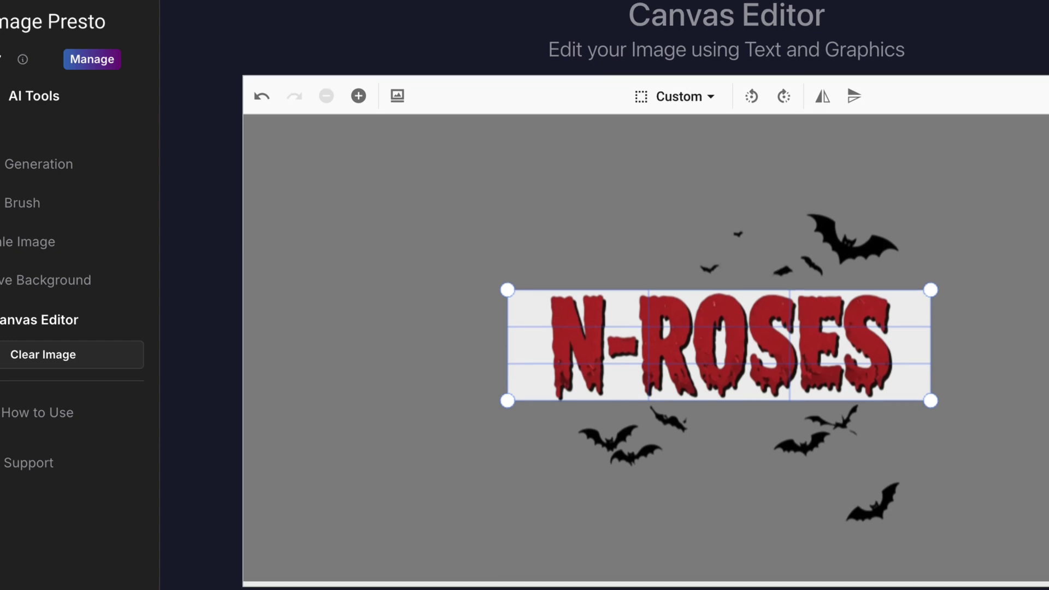
key("Return")
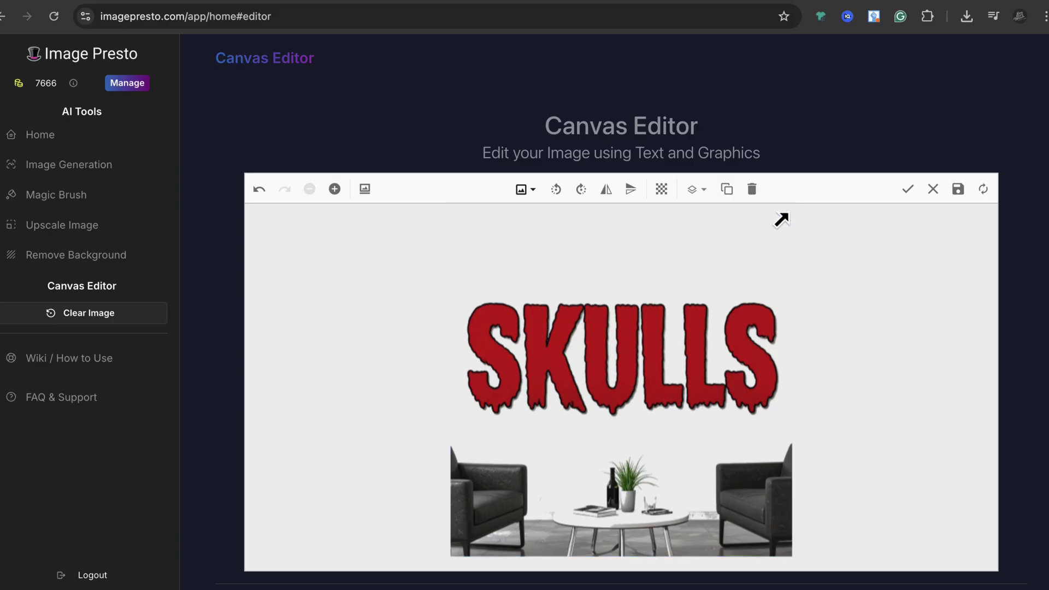
- Crop the SKULLS image to its lettering, trimming the empty top and the chairs below
left_click(781, 219)
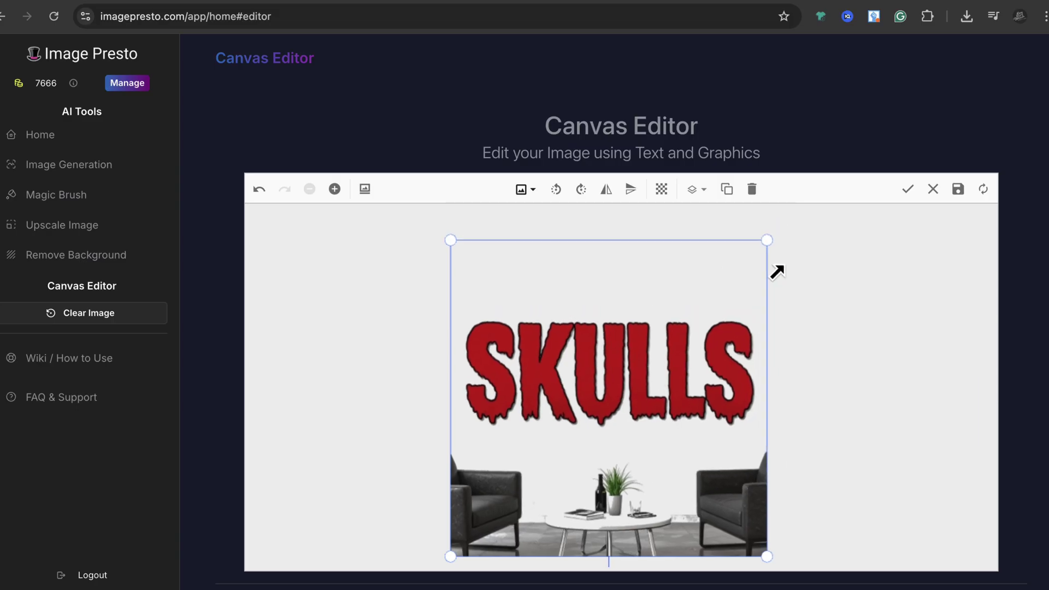
double_click(781, 239)
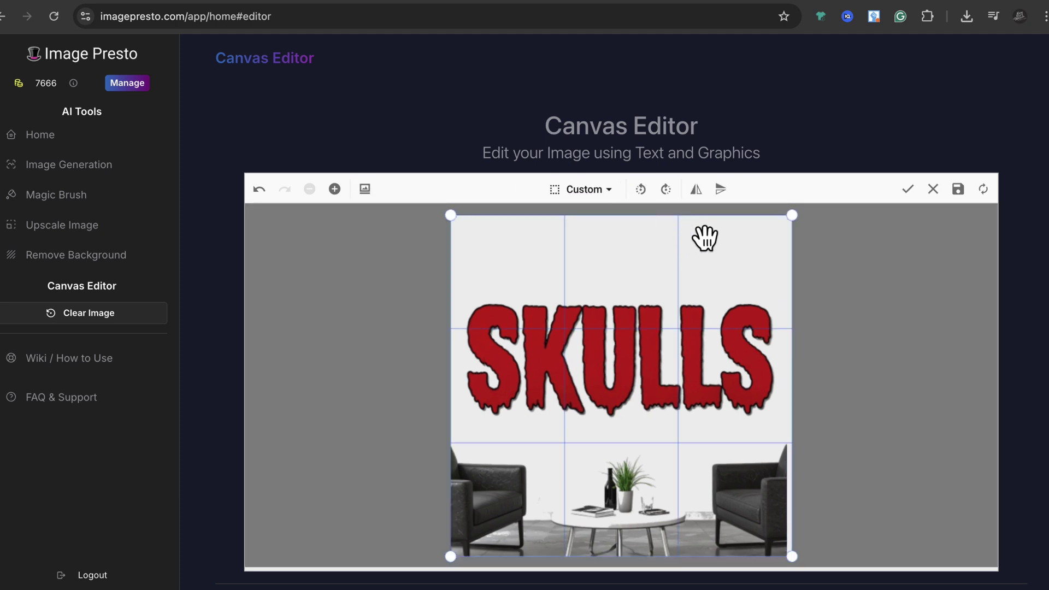
left_click_drag(782, 227, 785, 304)
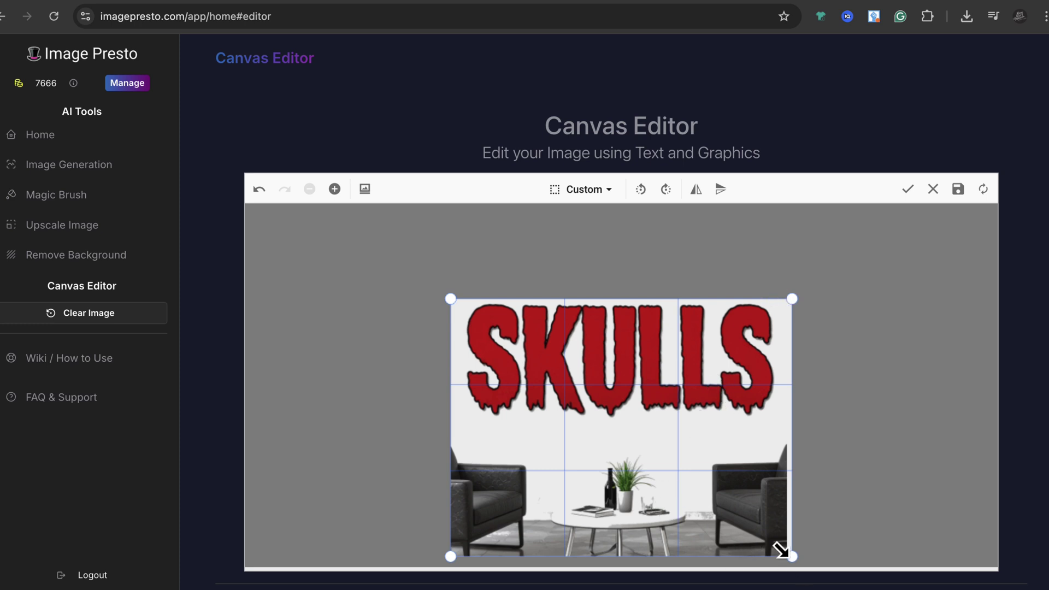
left_click_drag(780, 544, 775, 417)
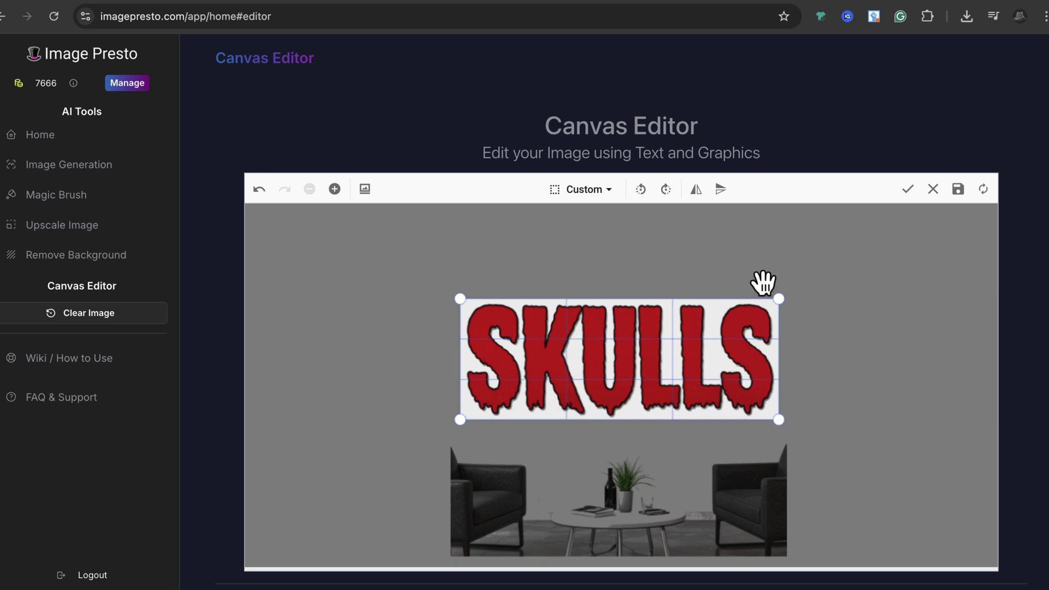
left_click(908, 190)
- Download the cropped SKULLS image as a PNG
left_click(958, 190)
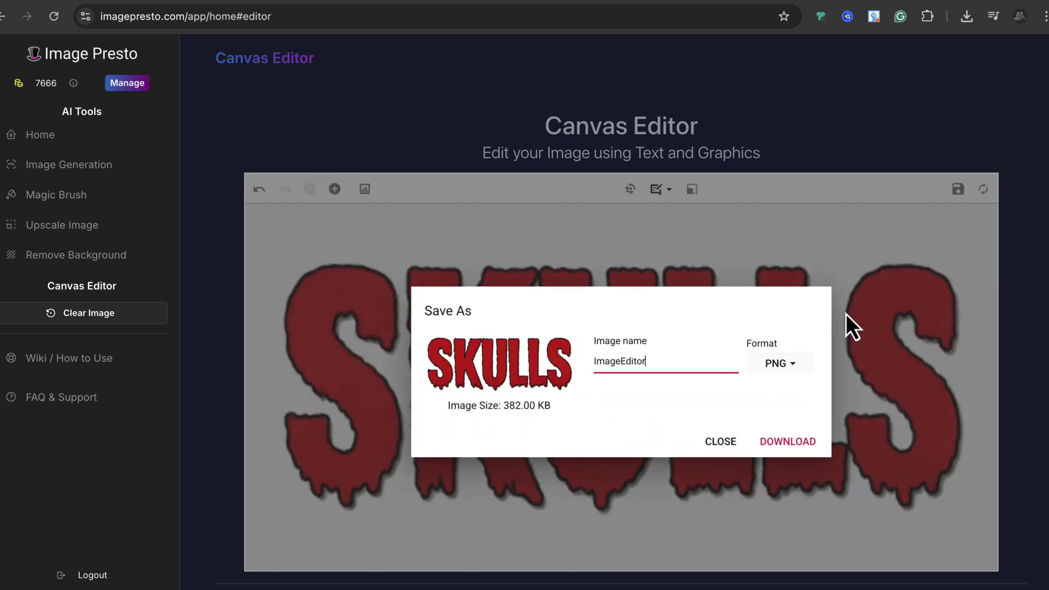
left_click(793, 443)
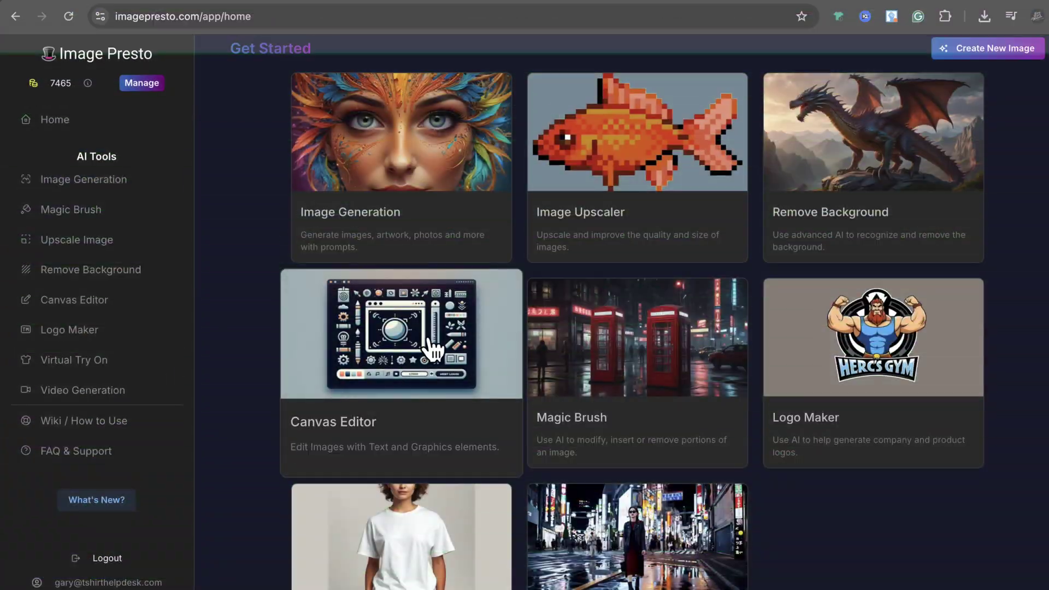
left_click(438, 346)
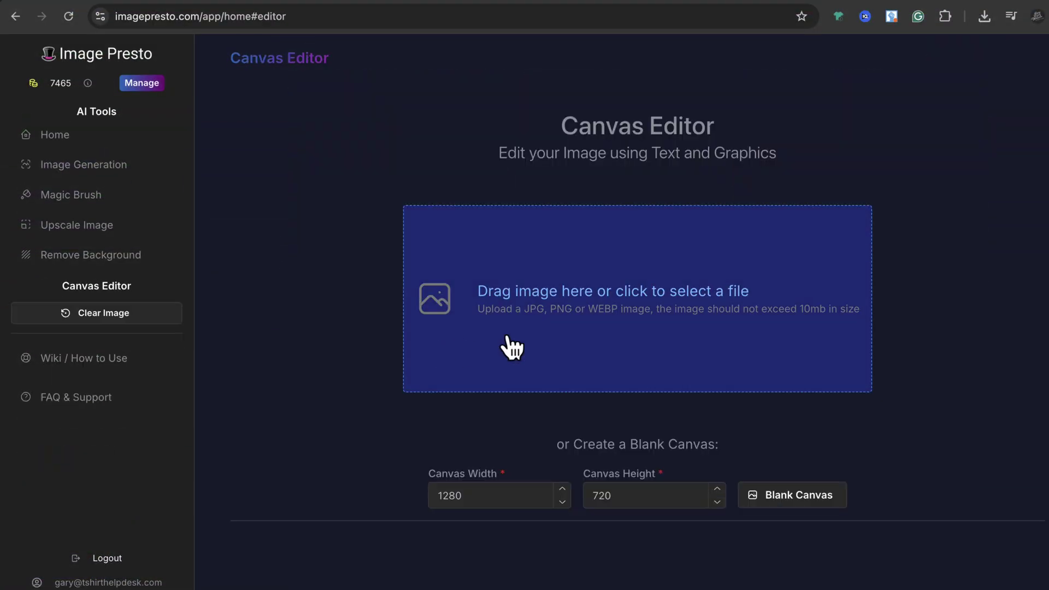
- Upload big skull.webp from Downloads into the Canvas Editor and select it on the canvas
left_click(604, 298)
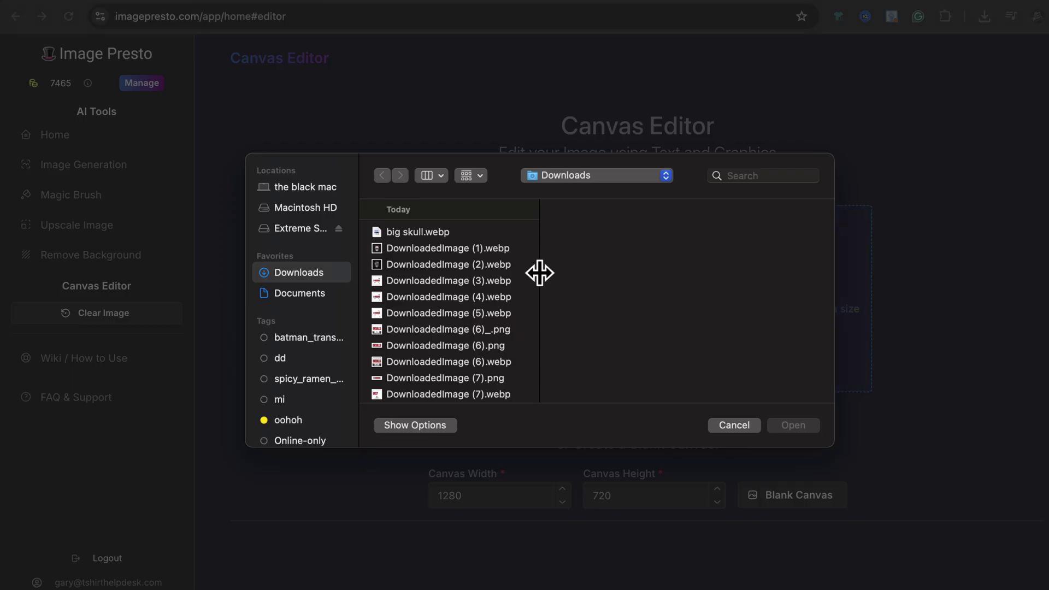
left_click(447, 231)
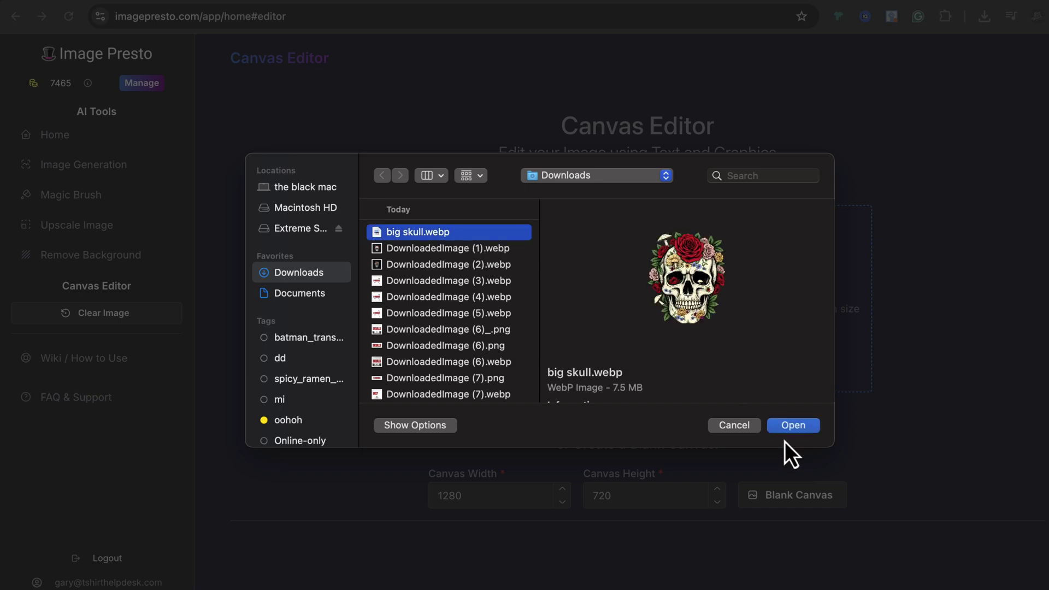
left_click(798, 427)
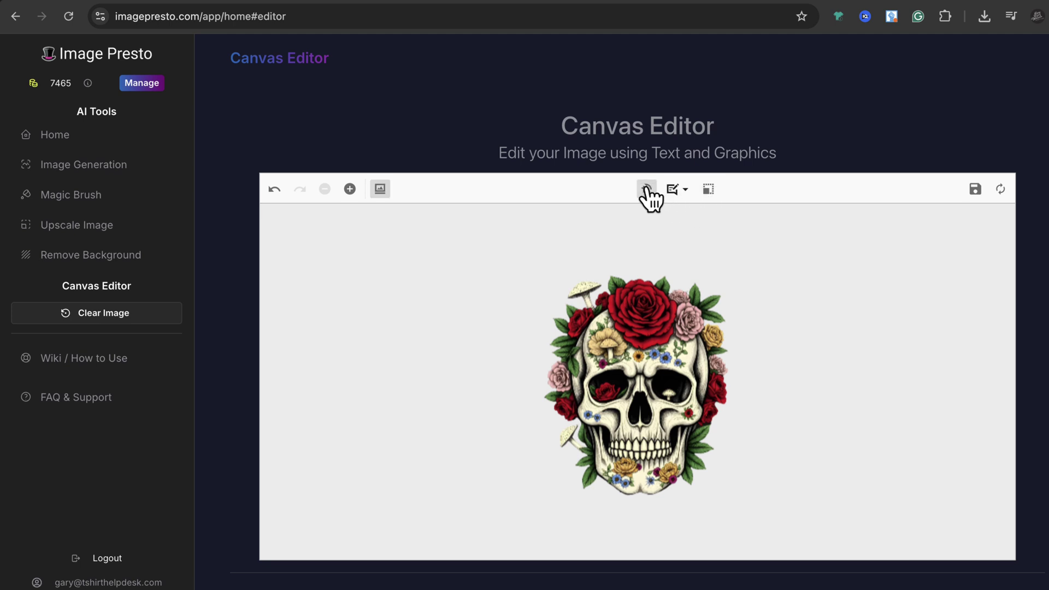
left_click(770, 334)
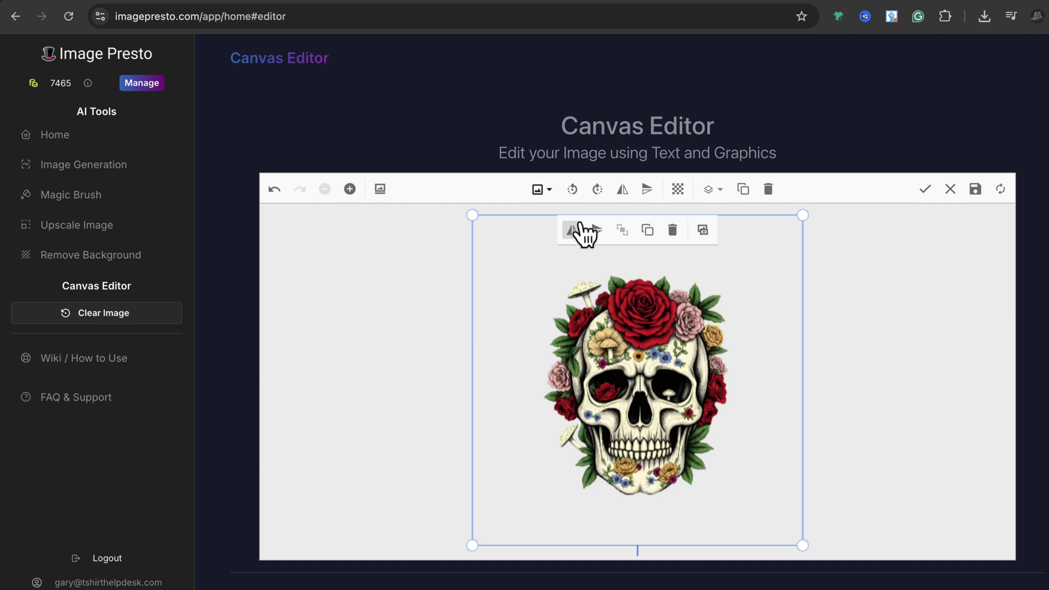
left_click(550, 193)
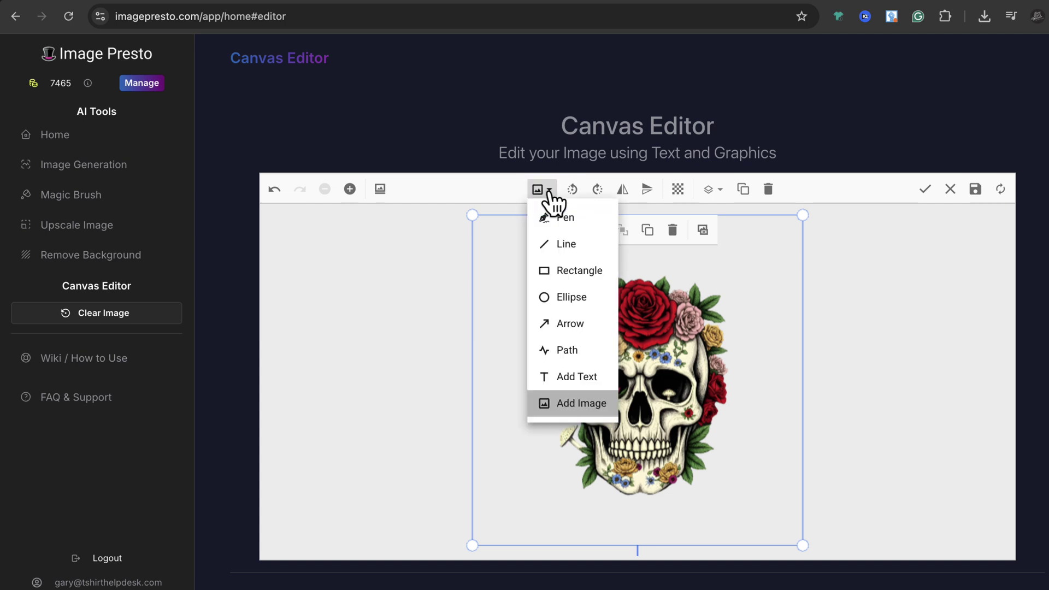
- Add the SKULLS lettering PNG, move it above the floral skull and shrink it to fit
left_click(581, 403)
left_click(795, 429)
left_click(720, 328)
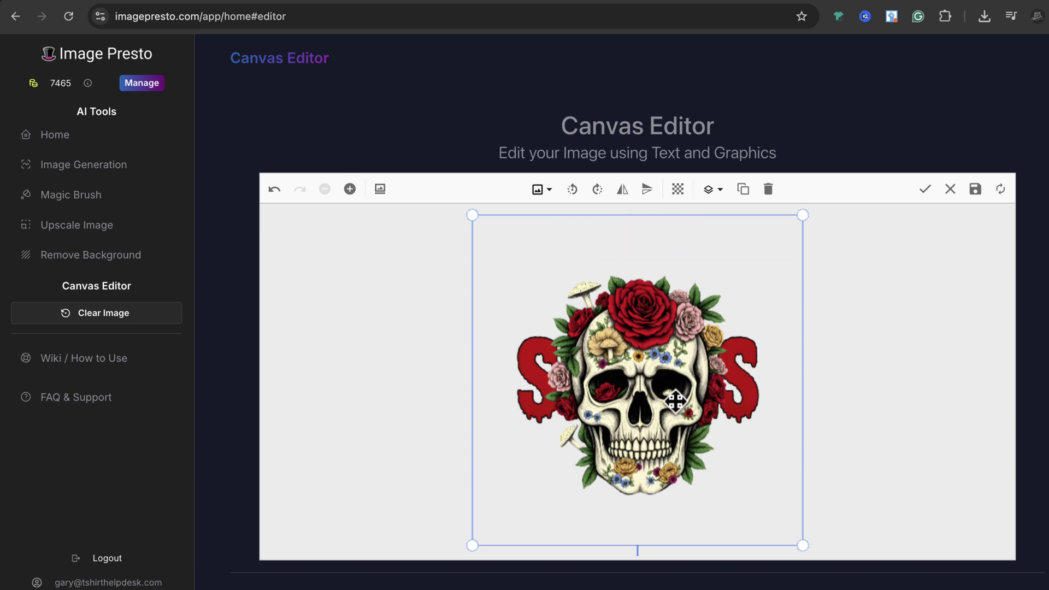
left_click(787, 391)
left_click_drag(749, 392, 749, 281)
left_click_drag(765, 221, 743, 235)
left_click_drag(738, 307, 718, 261)
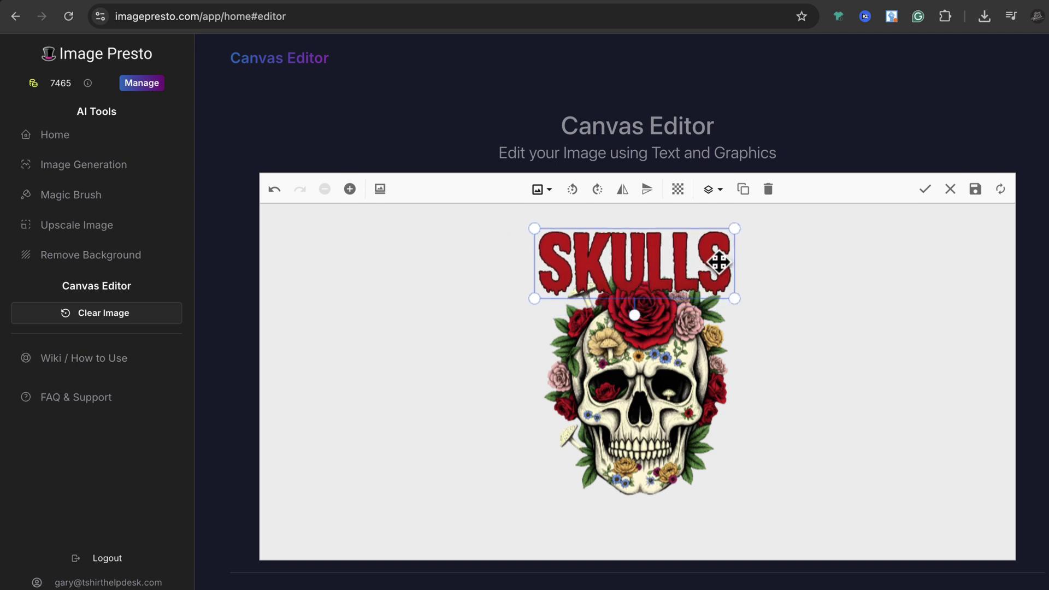
- Select the skull and begin adding another image to the canvas
left_click(780, 299)
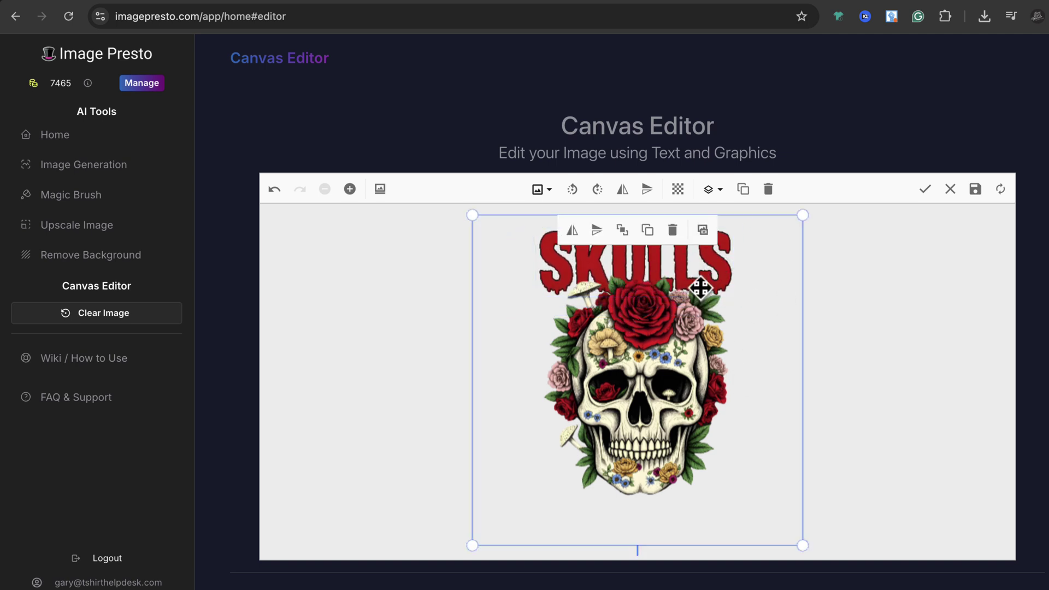
left_click(541, 189)
left_click(565, 402)
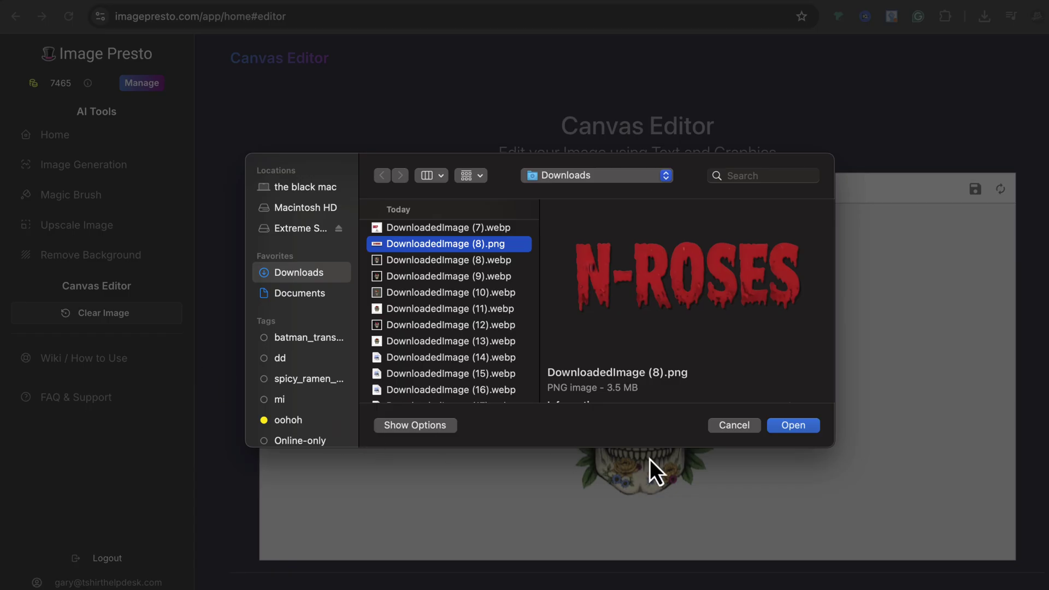
- Insert the dripping N-ROSES lettering image and move it below the skull
left_click(781, 427)
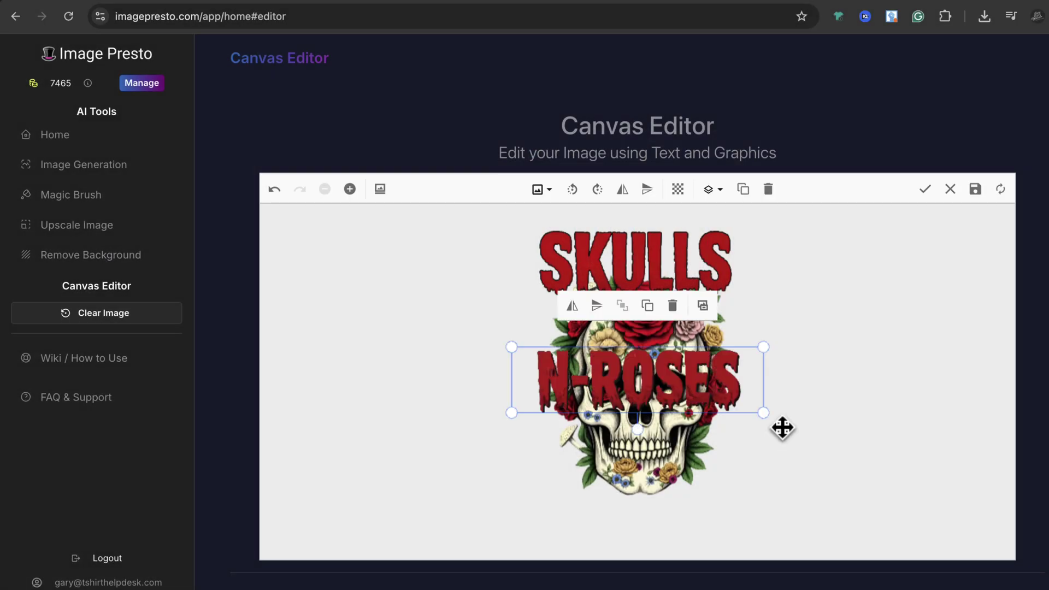
left_click(703, 399)
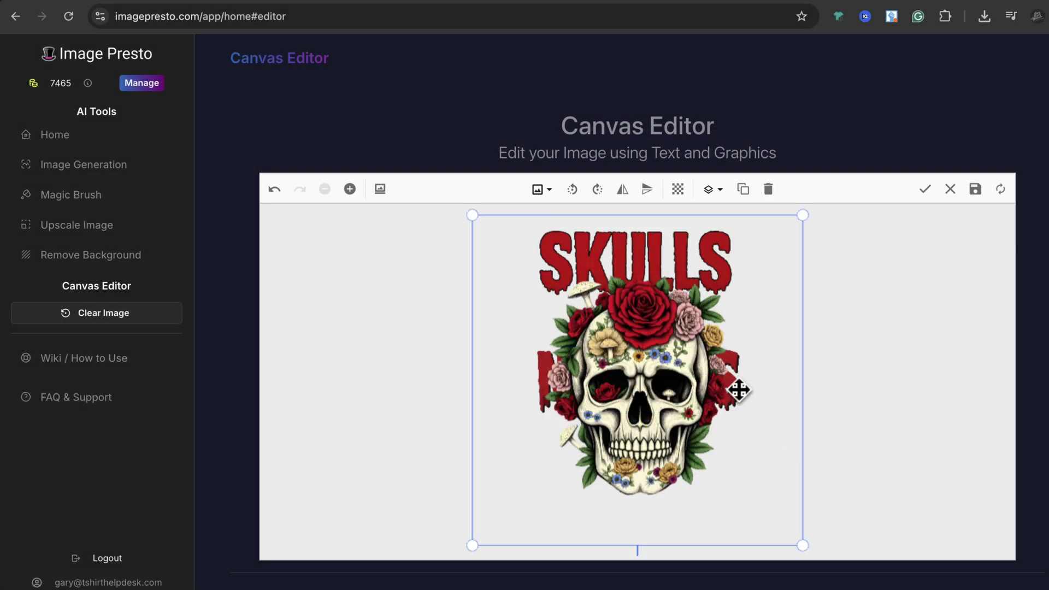
left_click_drag(738, 390, 733, 512)
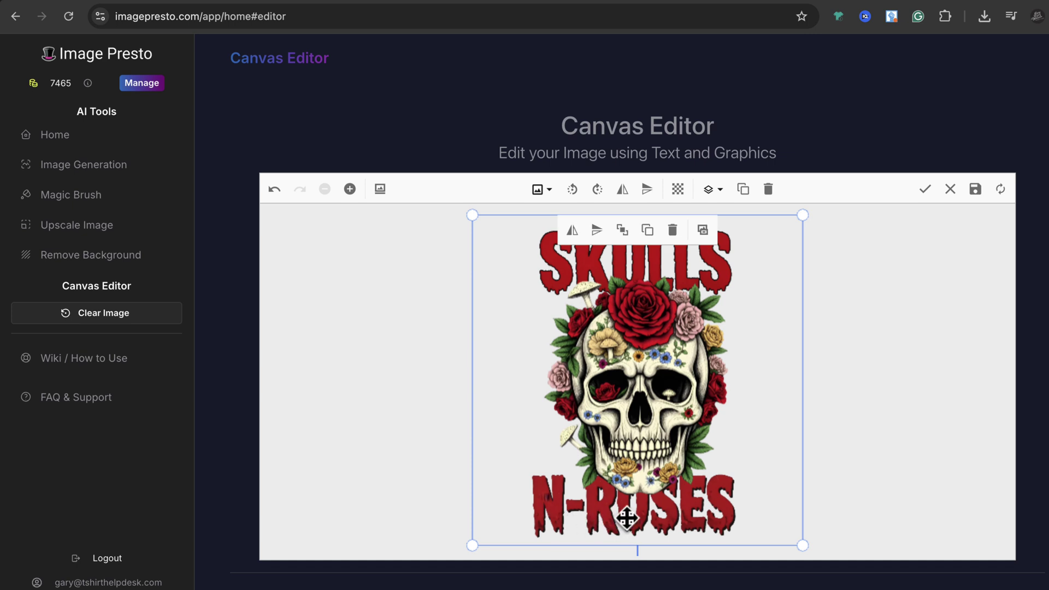
- Bring the SKULLS lettering to the front of the skull, then deselect everything
left_click(714, 189)
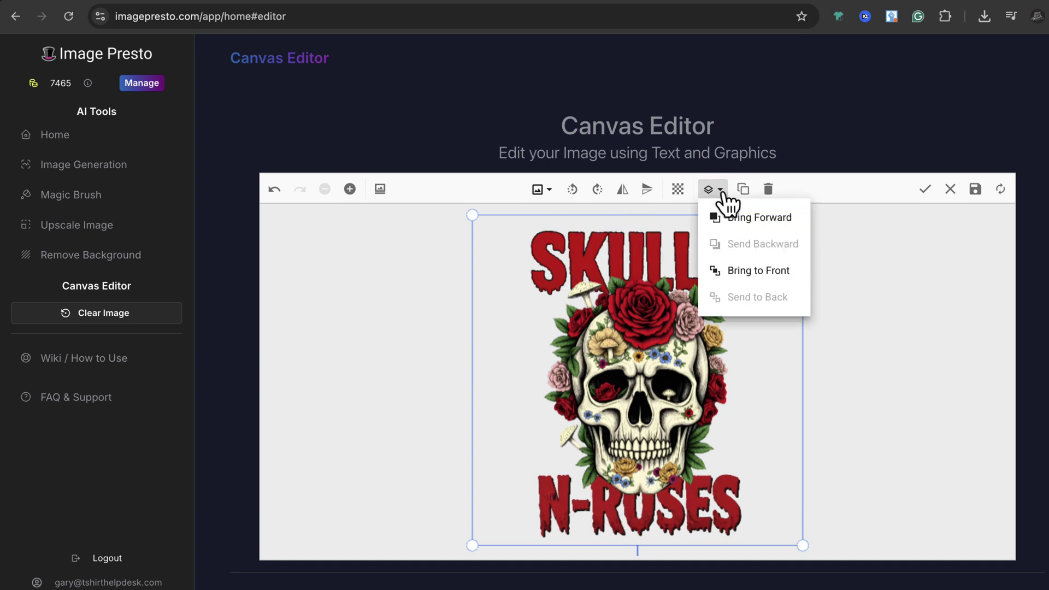
left_click(750, 272)
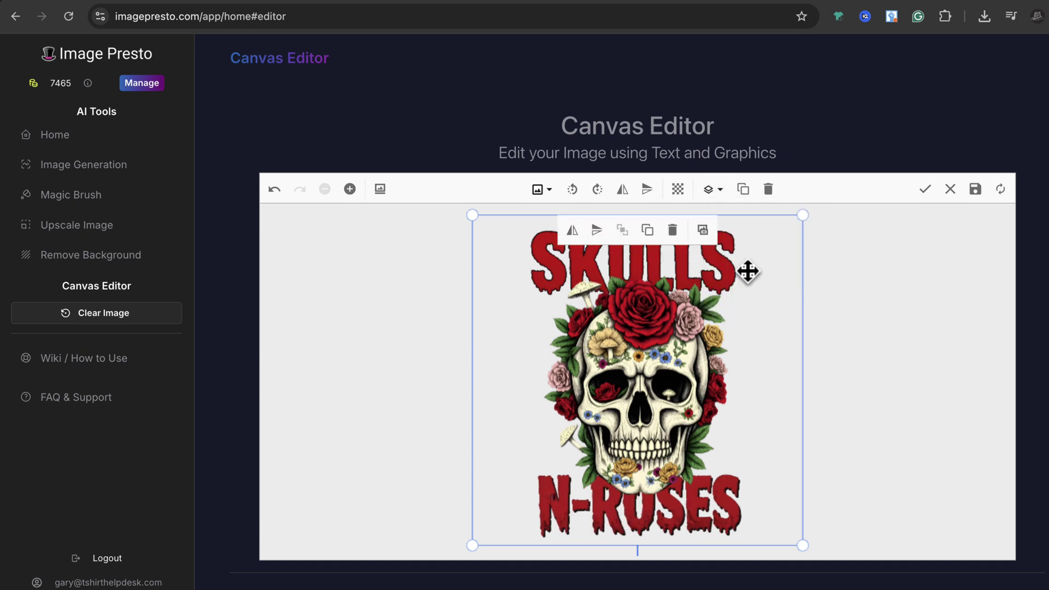
left_click(887, 321)
left_click(680, 337)
left_click(853, 349)
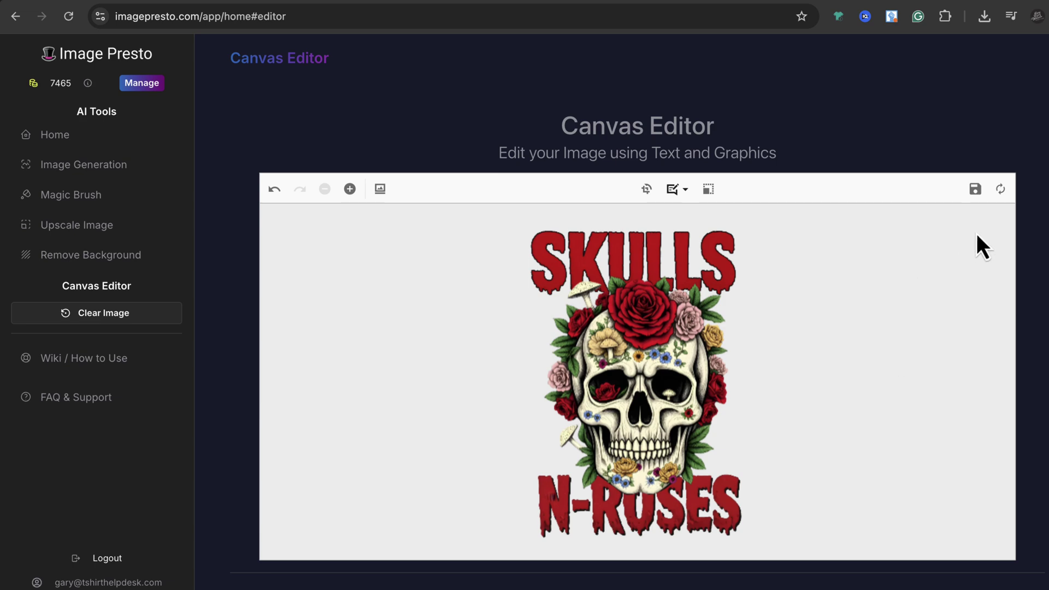
- Open the save options for the finished SKULLS N-ROSES composition
left_click(975, 190)
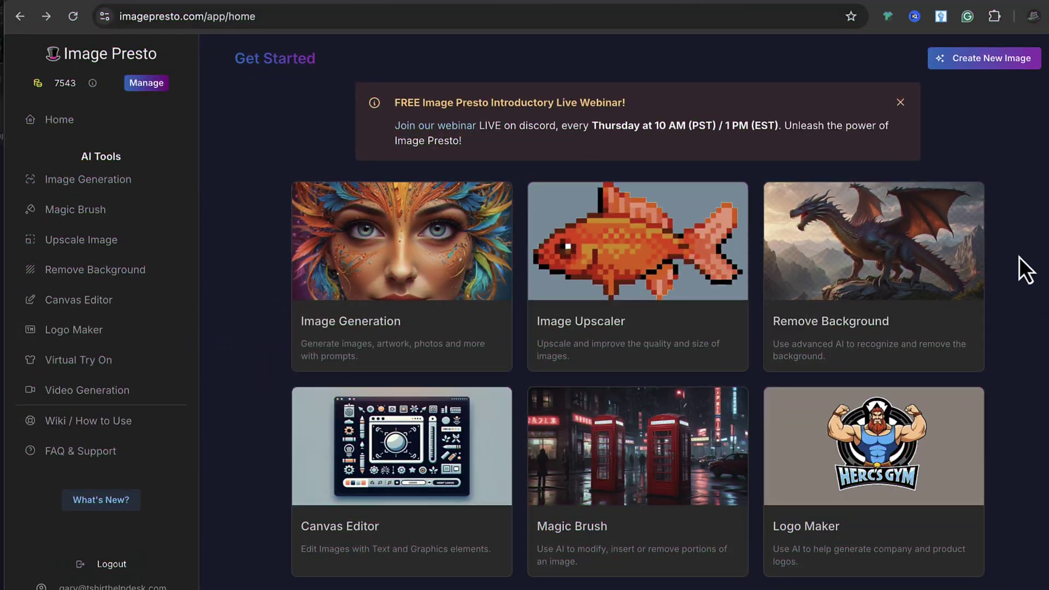
- Launch the Image Upscaler tool from the dashboard
scroll(1017, 256, "down", 3)
scroll(1010, 273, "up", 3)
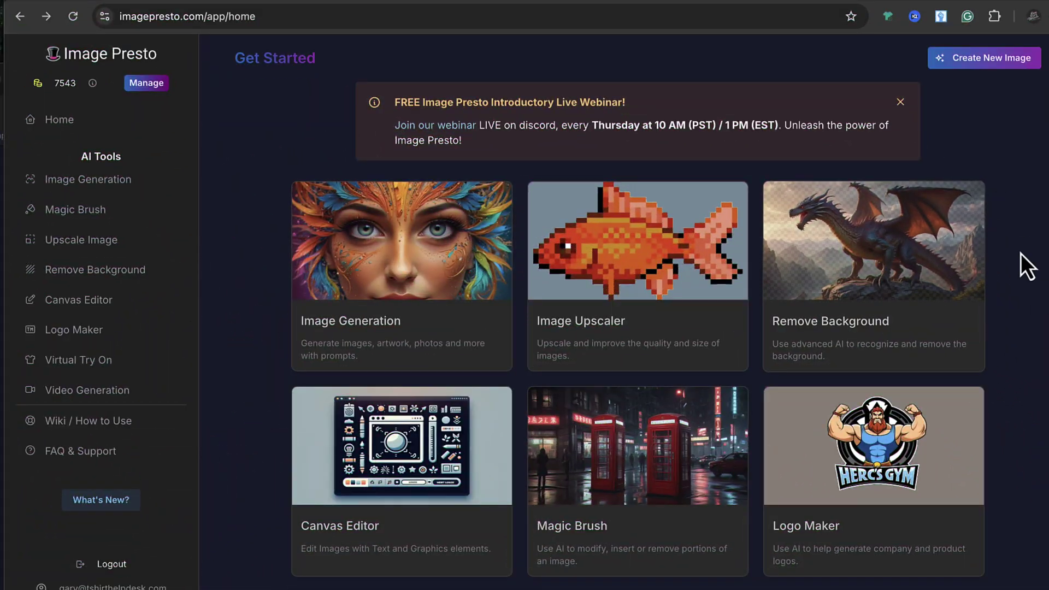
scroll(1018, 257, "down", 1)
scroll(1018, 257, "up", 1)
scroll(1018, 257, "down", 2)
scroll(1018, 256, "up", 2)
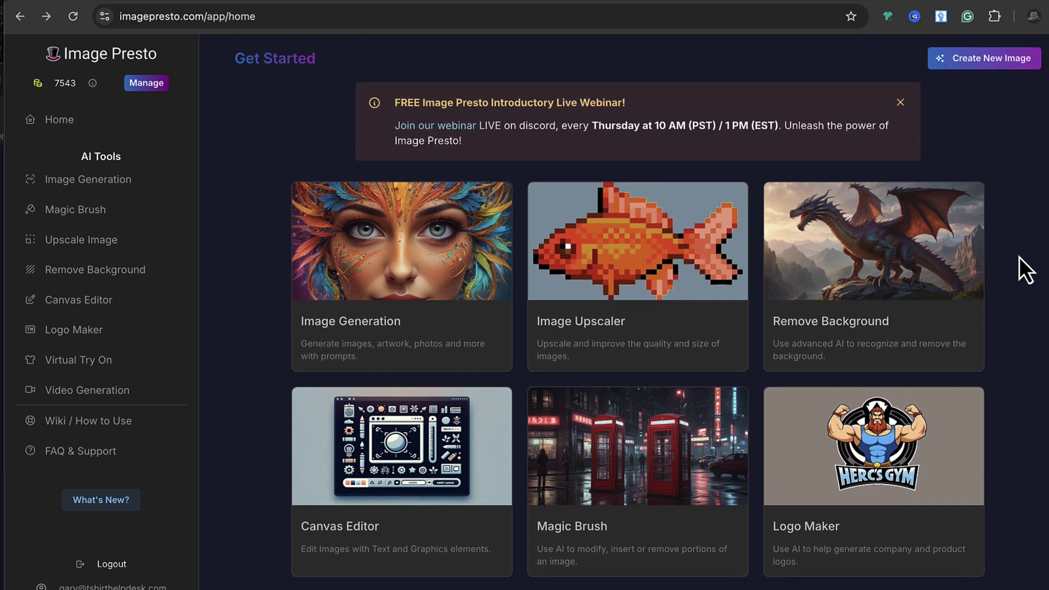
left_click(655, 322)
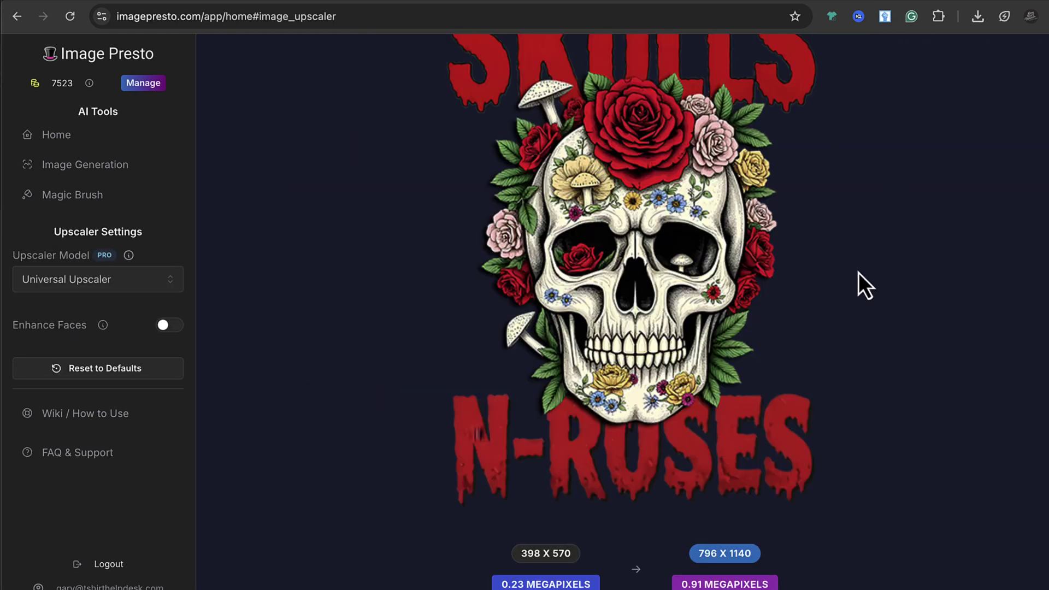
- Upscale the composition 3x to 1194 × 1710 and review the comparison
scroll(857, 273, "up", 3)
scroll(857, 273, "down", 5)
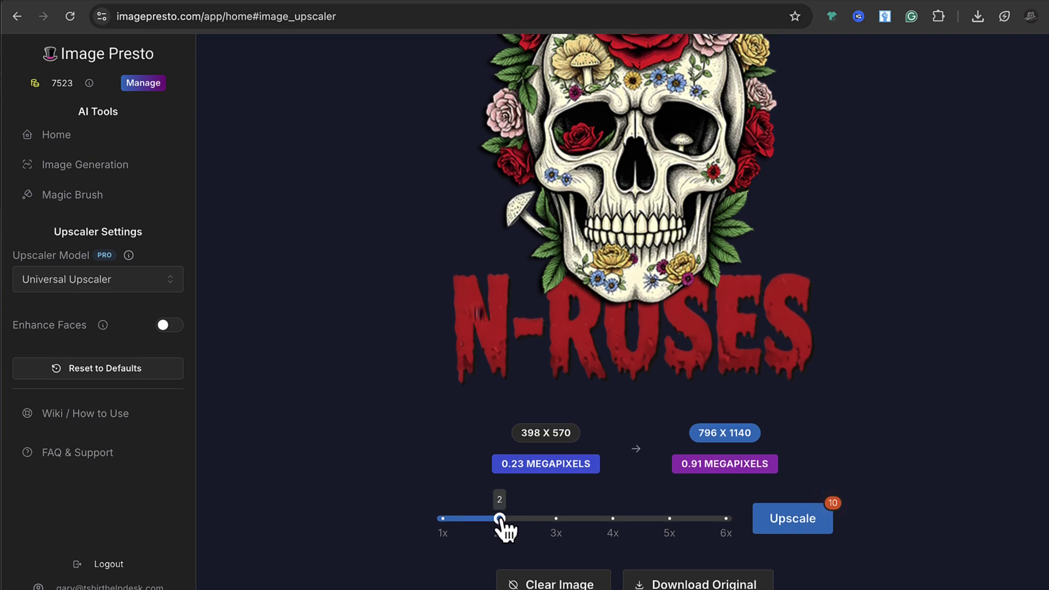
left_click(785, 523)
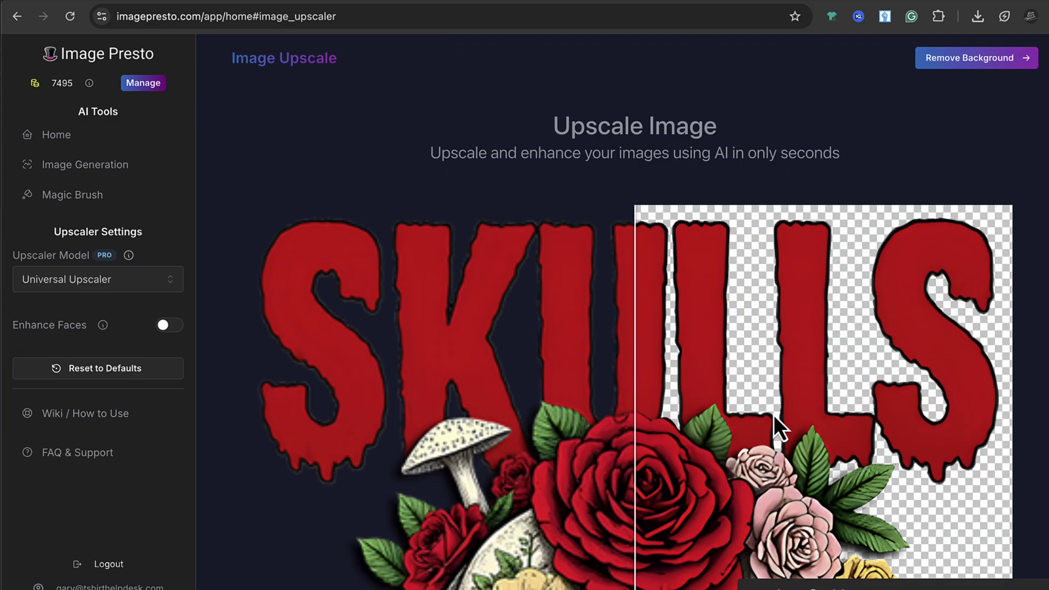
scroll(773, 426, "down", 5)
scroll(773, 414, "down", 3)
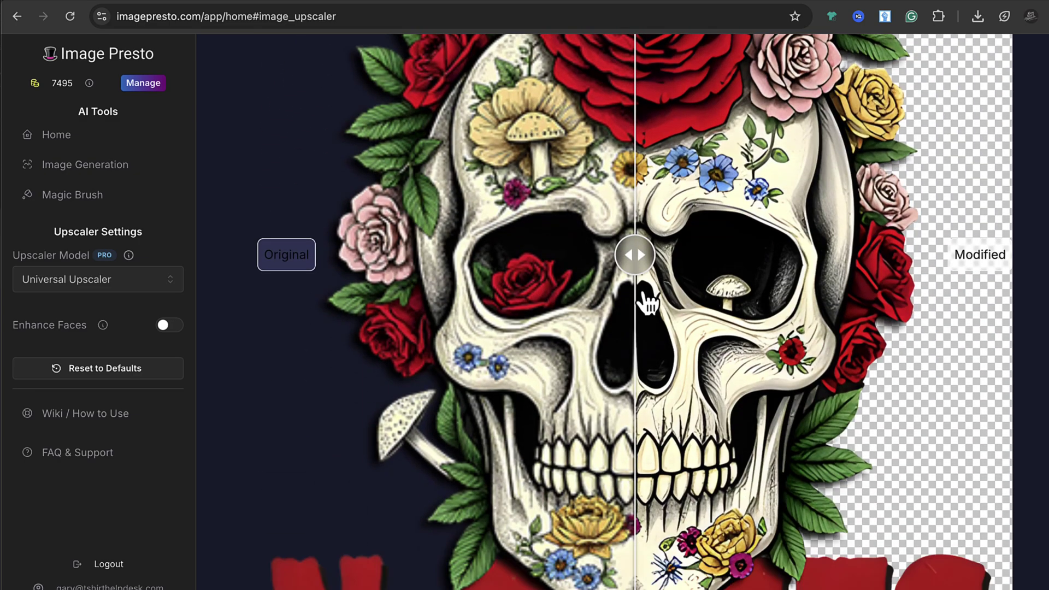
scroll(383, 273, "down", 4)
scroll(909, 273, "down", 5)
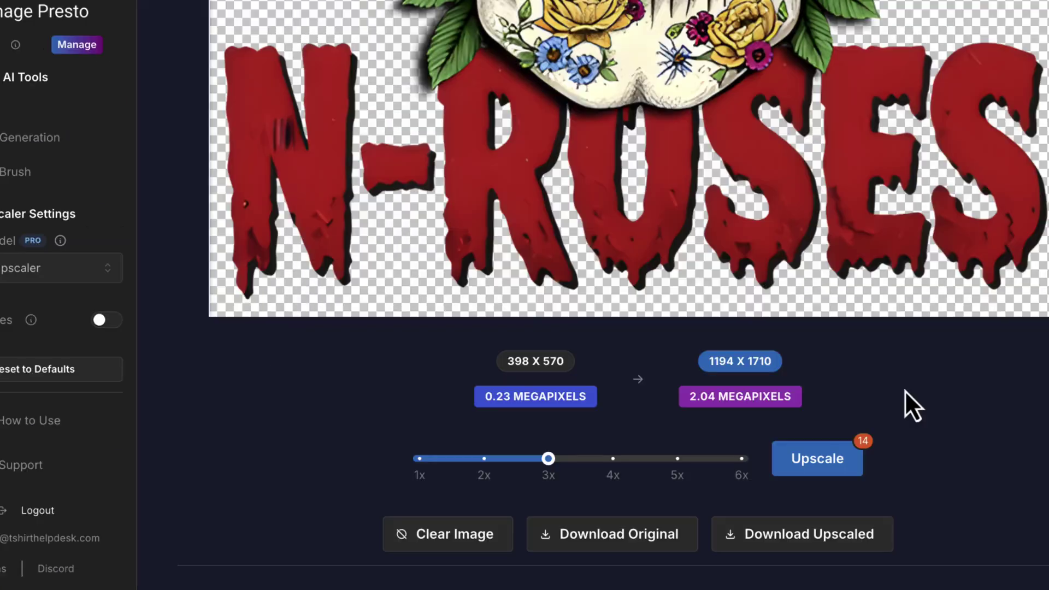